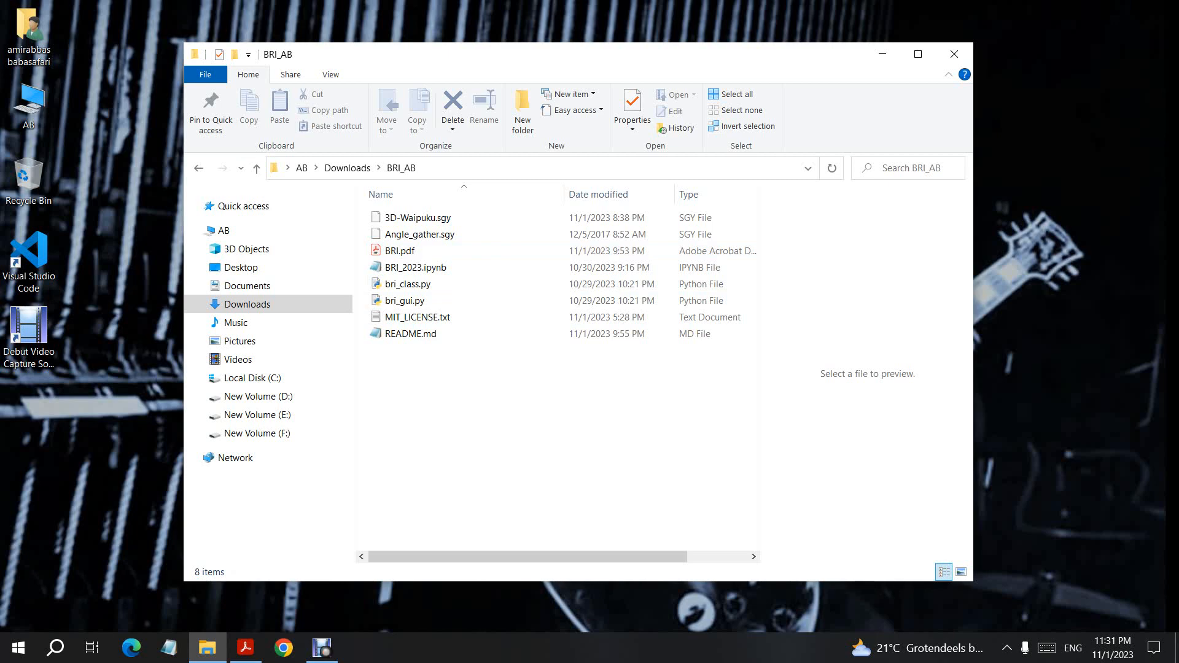
# Step: Open a command prompt in the BRI_AB folder and run bri_gui.py with Python
pyautogui.click(522, 168)
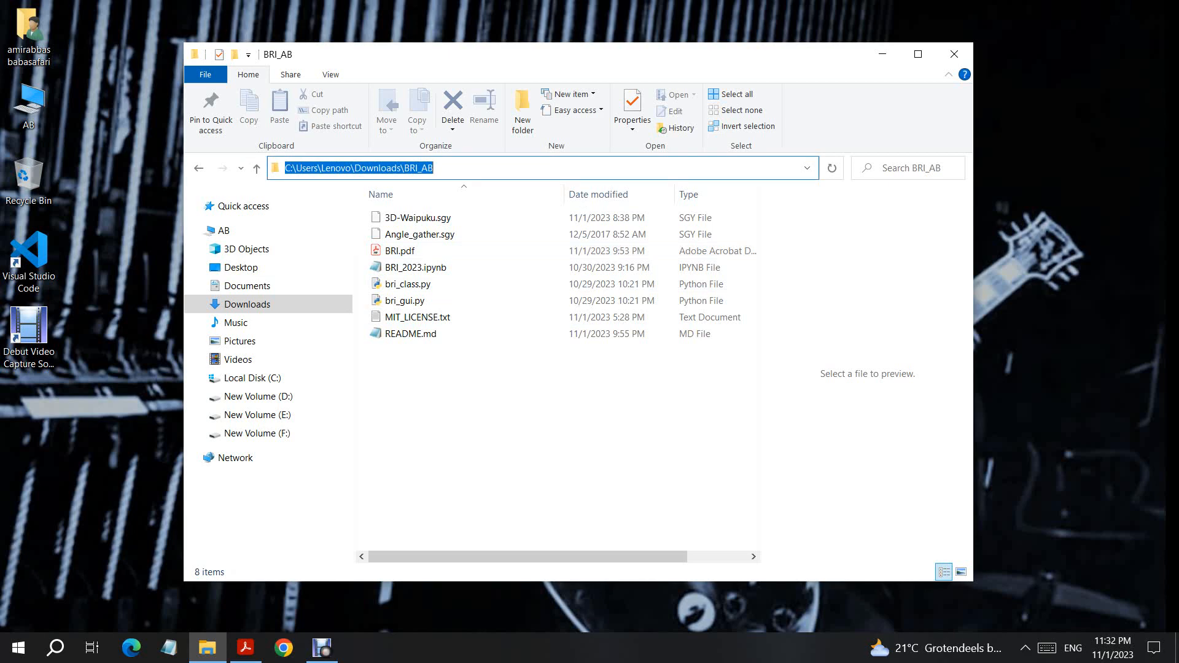
pyautogui.write('cmd')
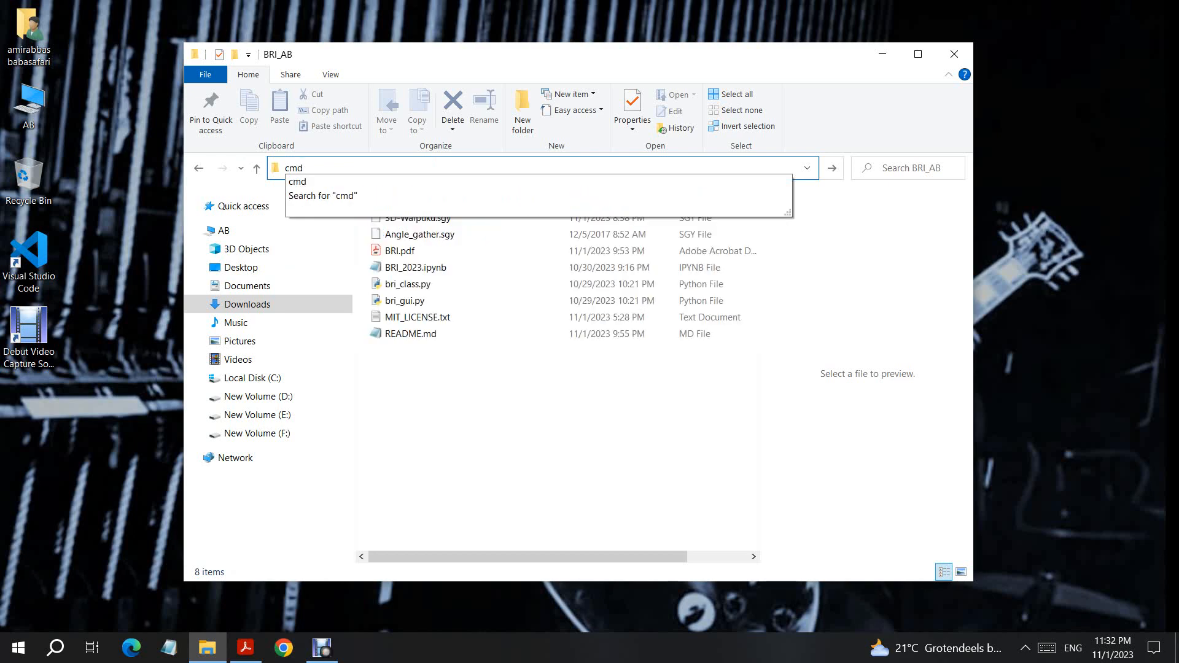
pyautogui.press('Return')
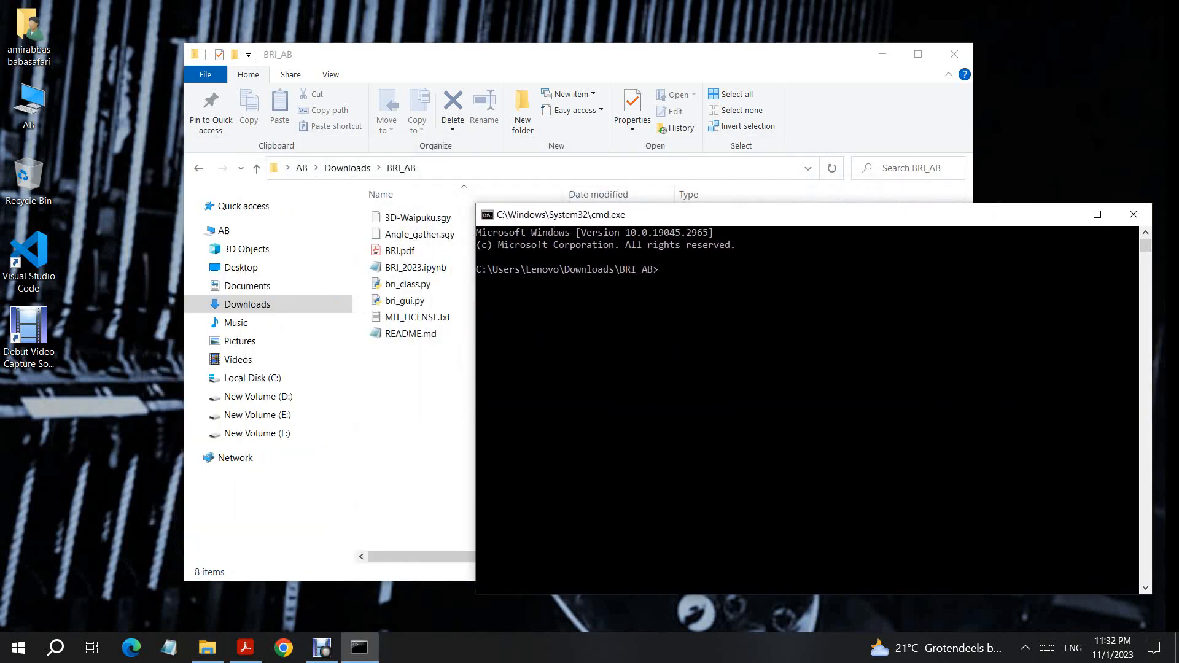
pyautogui.write('p')
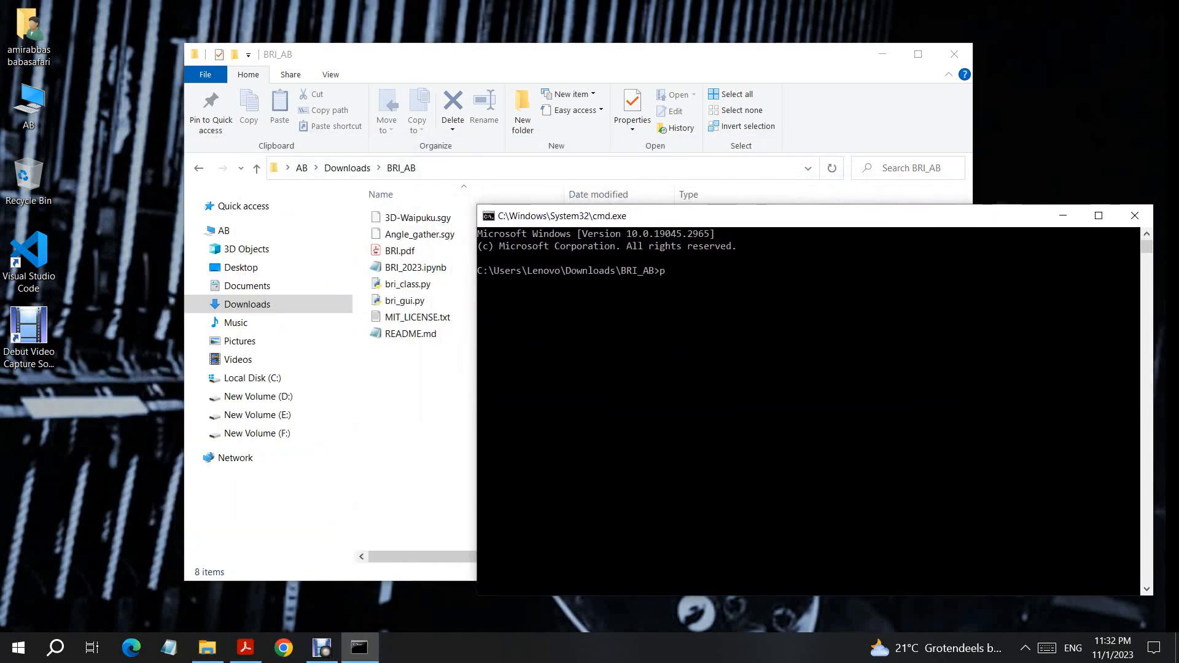
pyautogui.write('ython bri_g')
pyautogui.press('Tab')
pyautogui.press('Return')
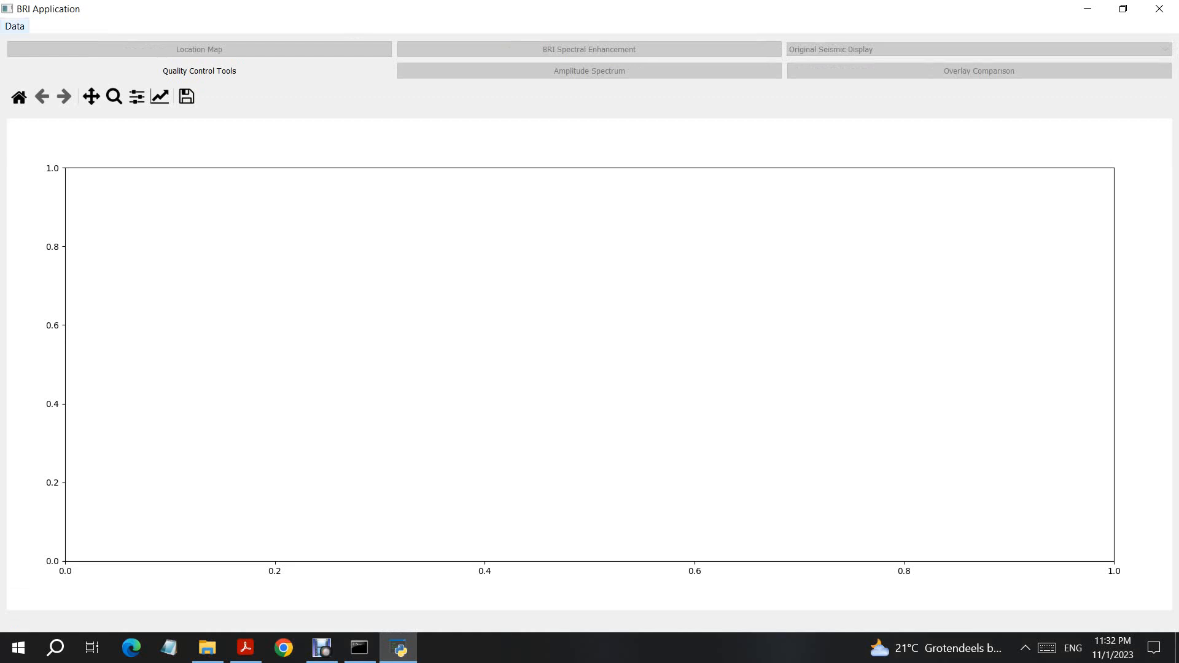
# Step: Load 3D-Waipuku.sgy as the original seismic data and dismiss the load message
pyautogui.click(15, 27)
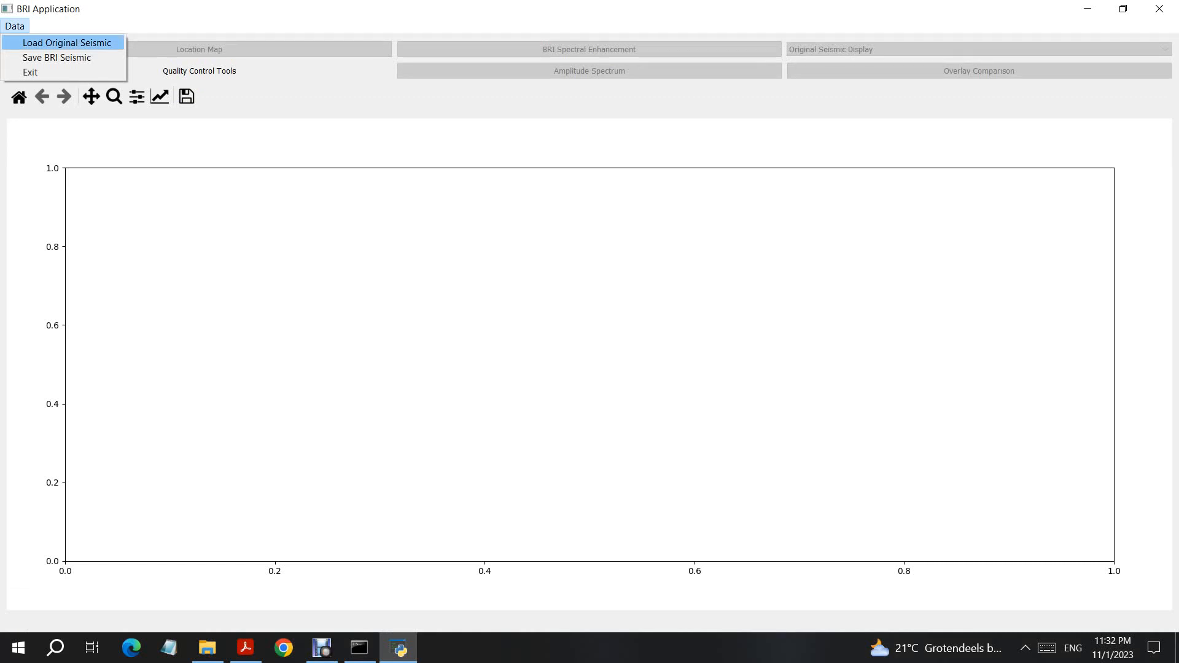
pyautogui.press('Return')
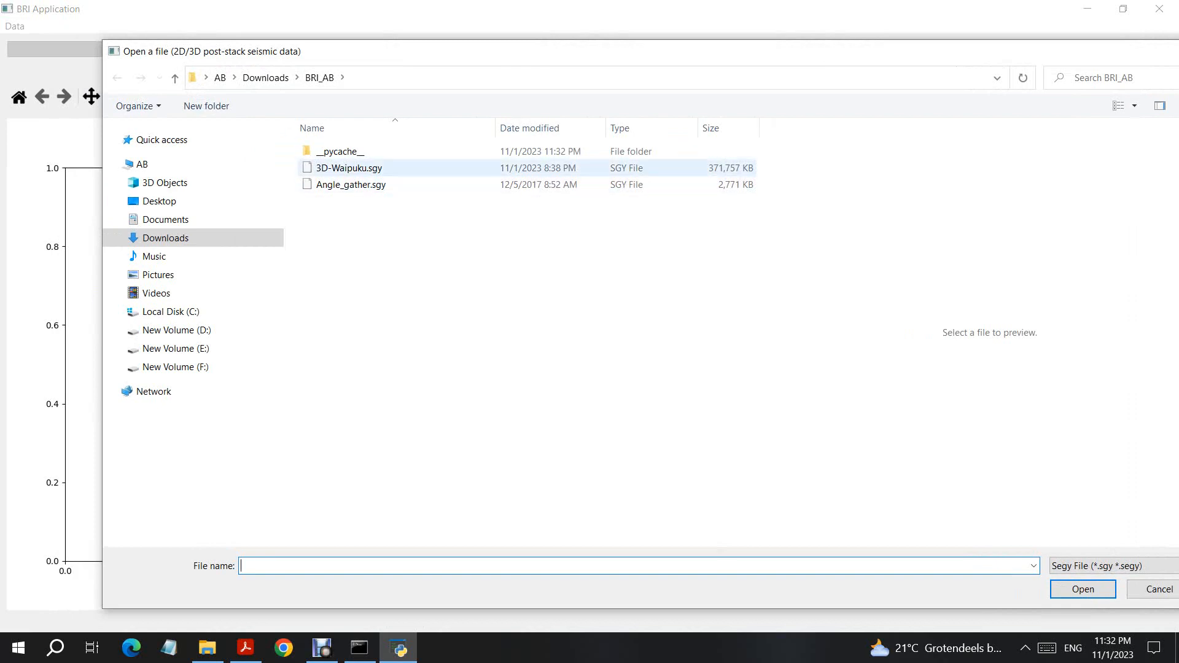
pyautogui.click(348, 169)
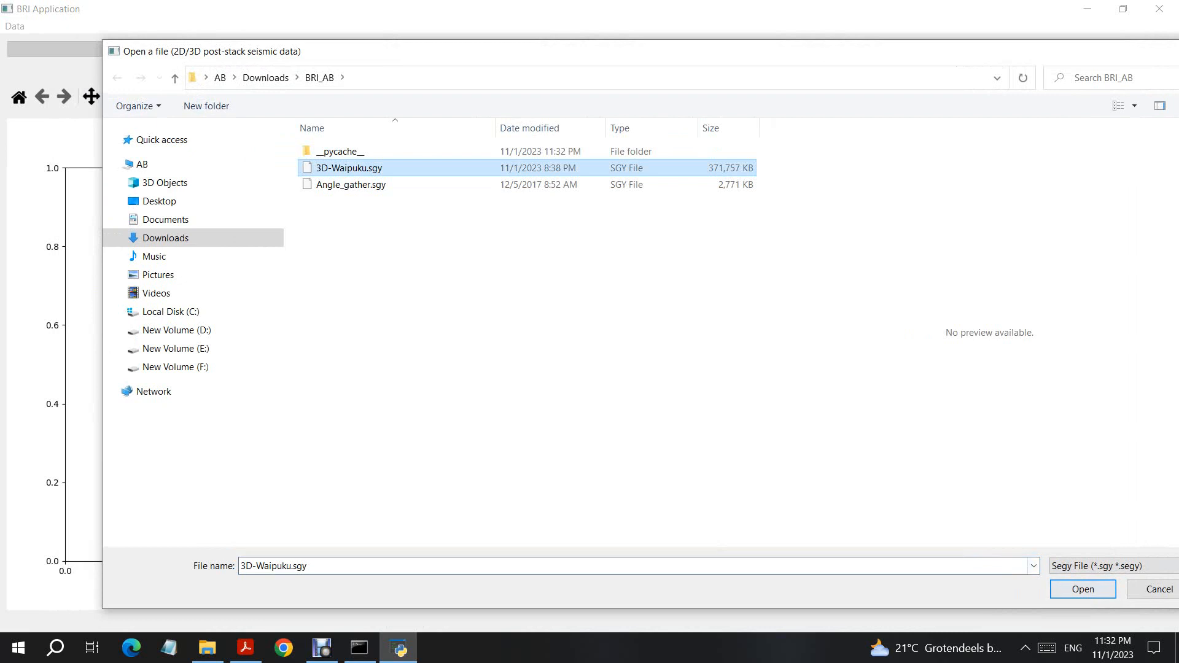
pyautogui.click(1084, 589)
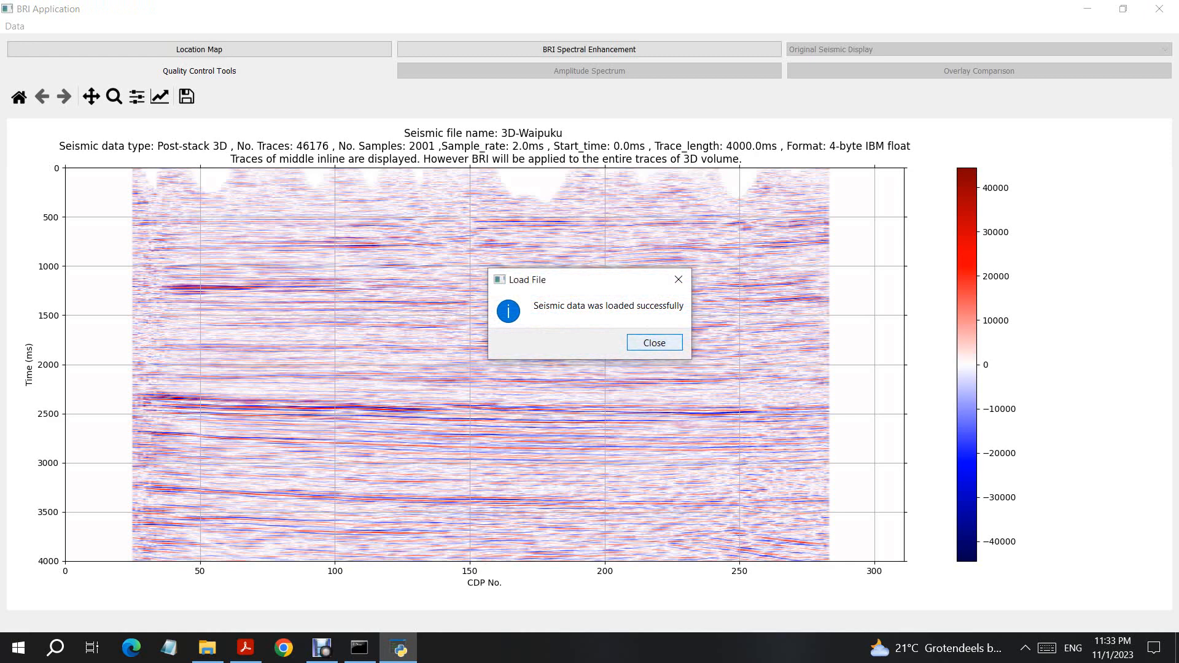
pyautogui.click(655, 343)
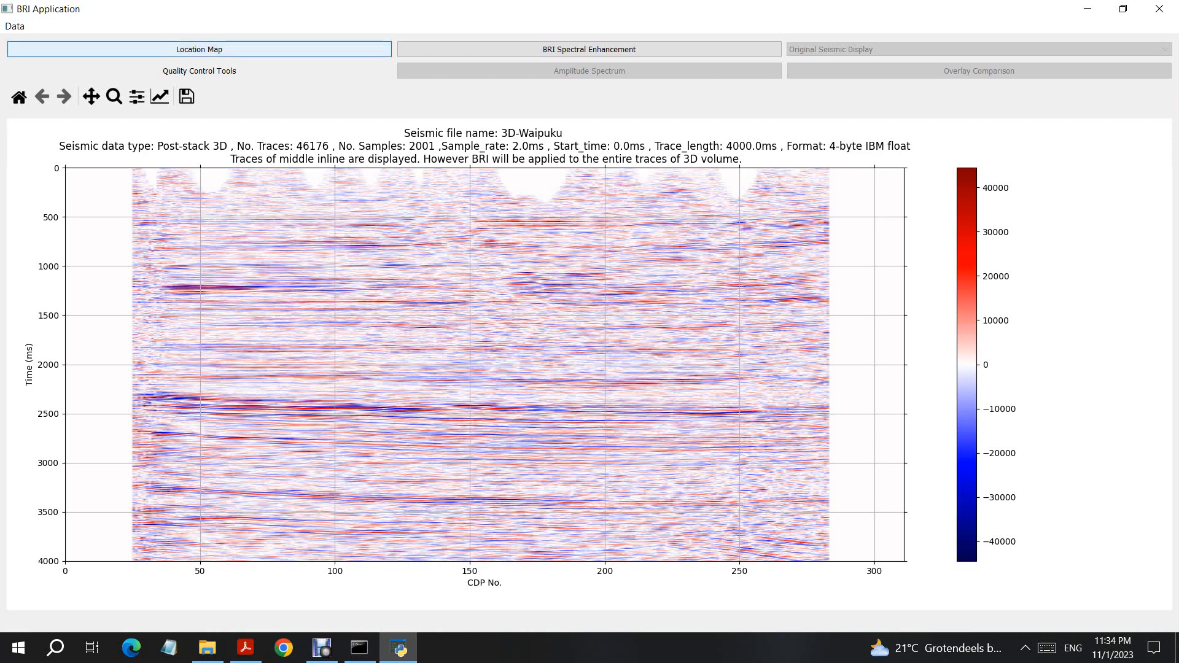
# Step: View the survey's location map, enlarge its window, zoom into a small area to inspect individual trace positions, and close it
pyautogui.click(199, 49)
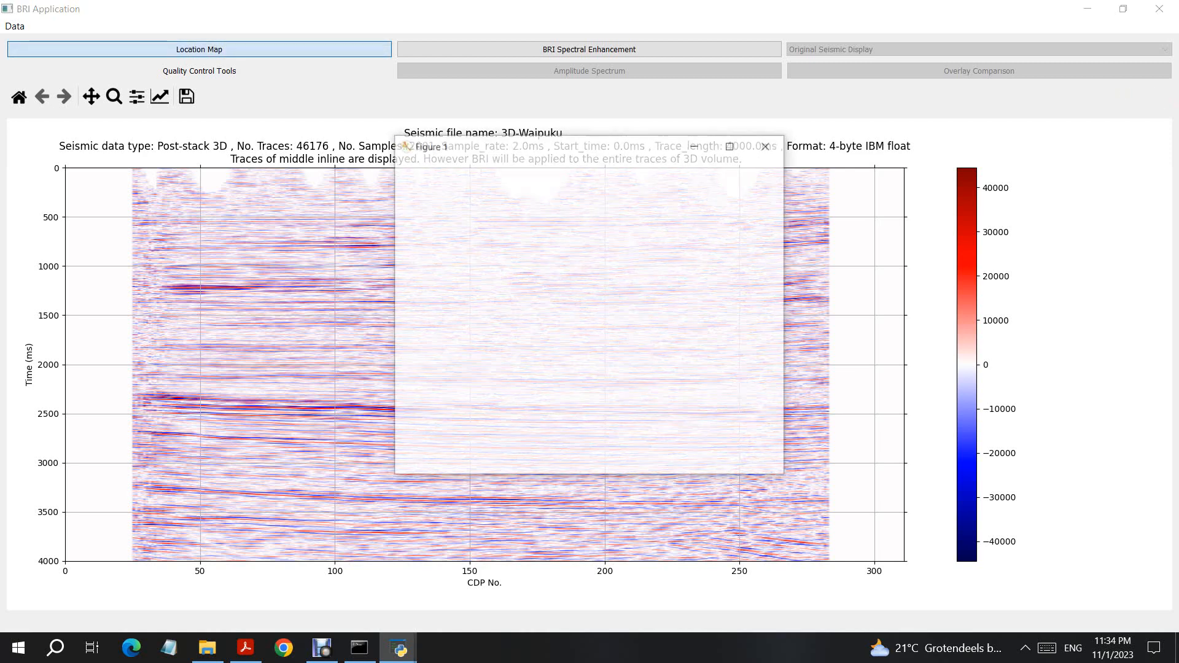
pyautogui.moveTo(553, 146); pyautogui.dragTo(386, 108)
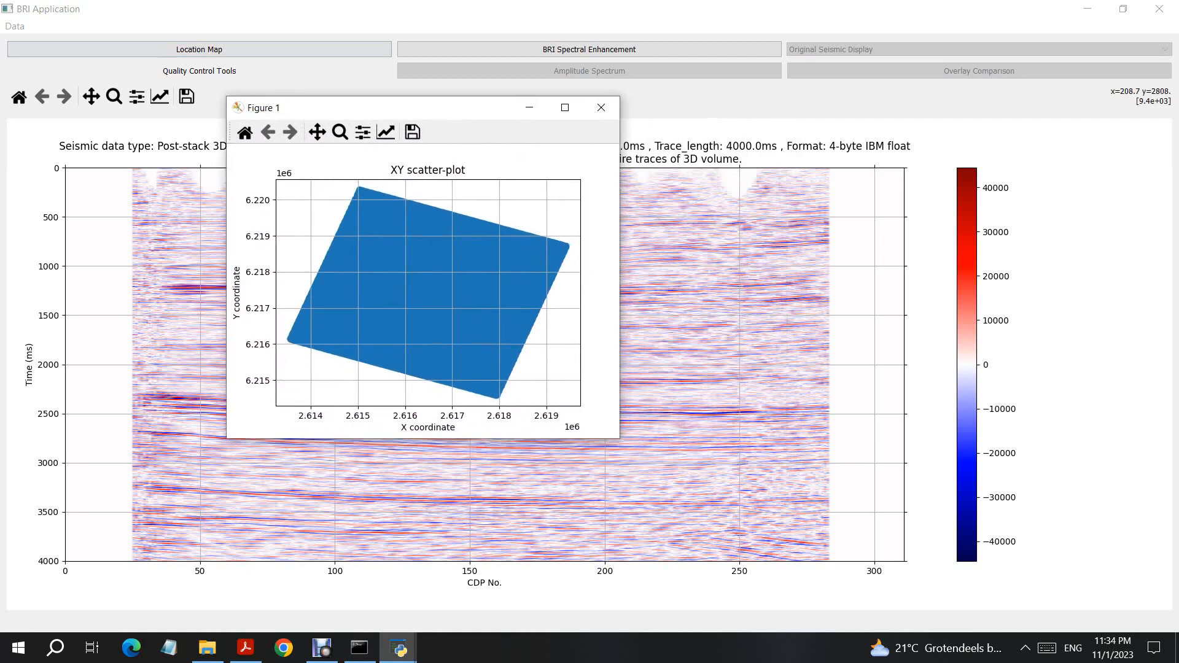
pyautogui.moveTo(619, 438); pyautogui.dragTo(779, 560)
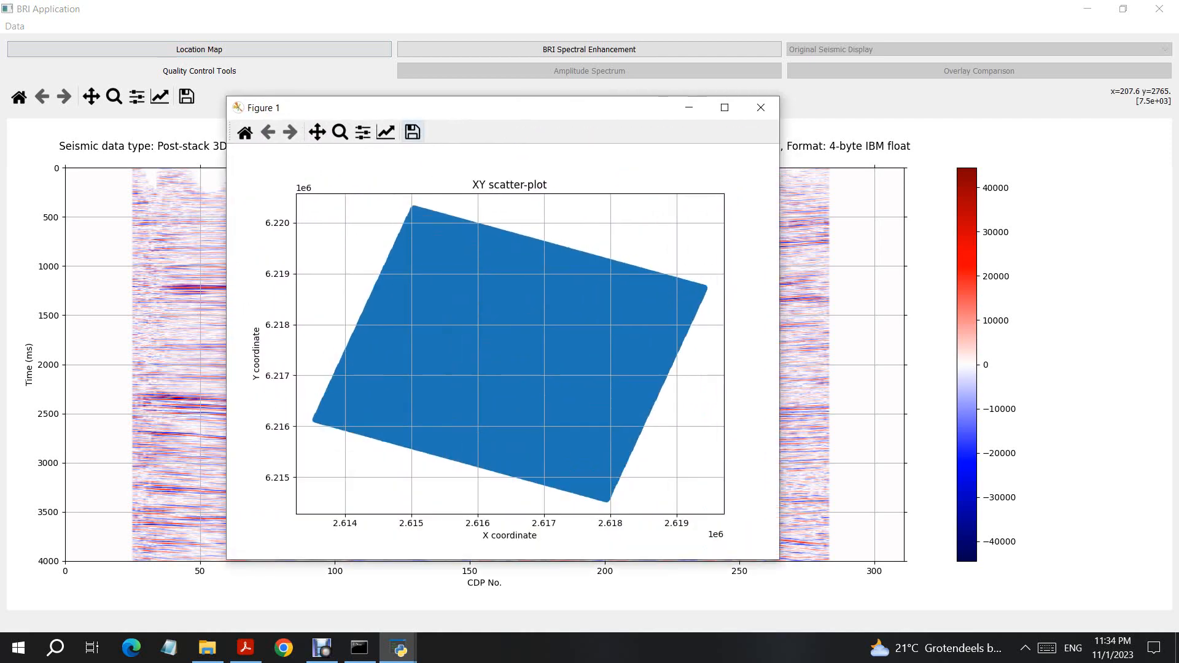
pyautogui.click(339, 132)
pyautogui.moveTo(492, 261); pyautogui.dragTo(508, 277)
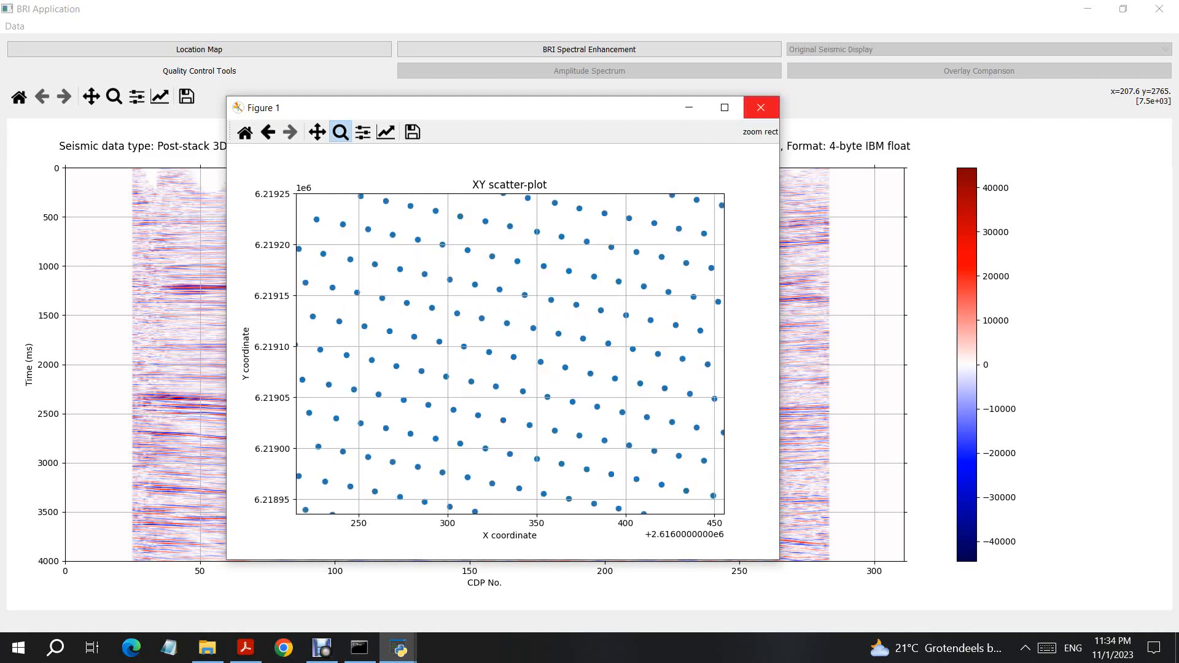
pyautogui.click(761, 107)
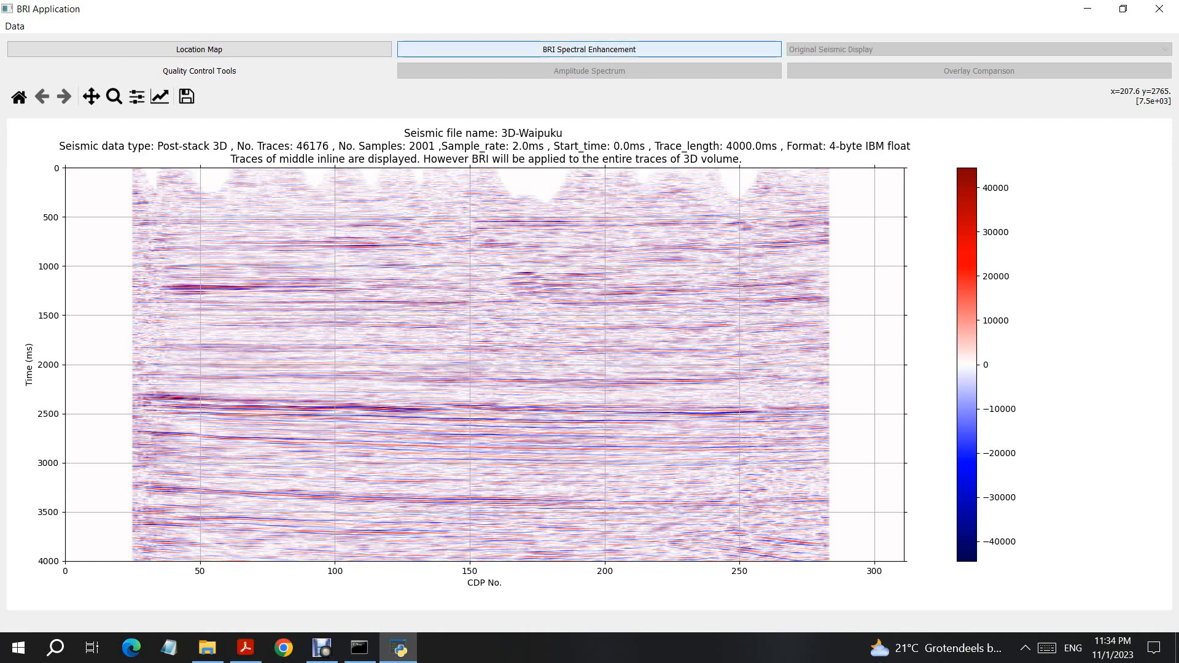
# Step: Run BRI spectral enhancement on the loaded seismic volume
pyautogui.click(589, 49)
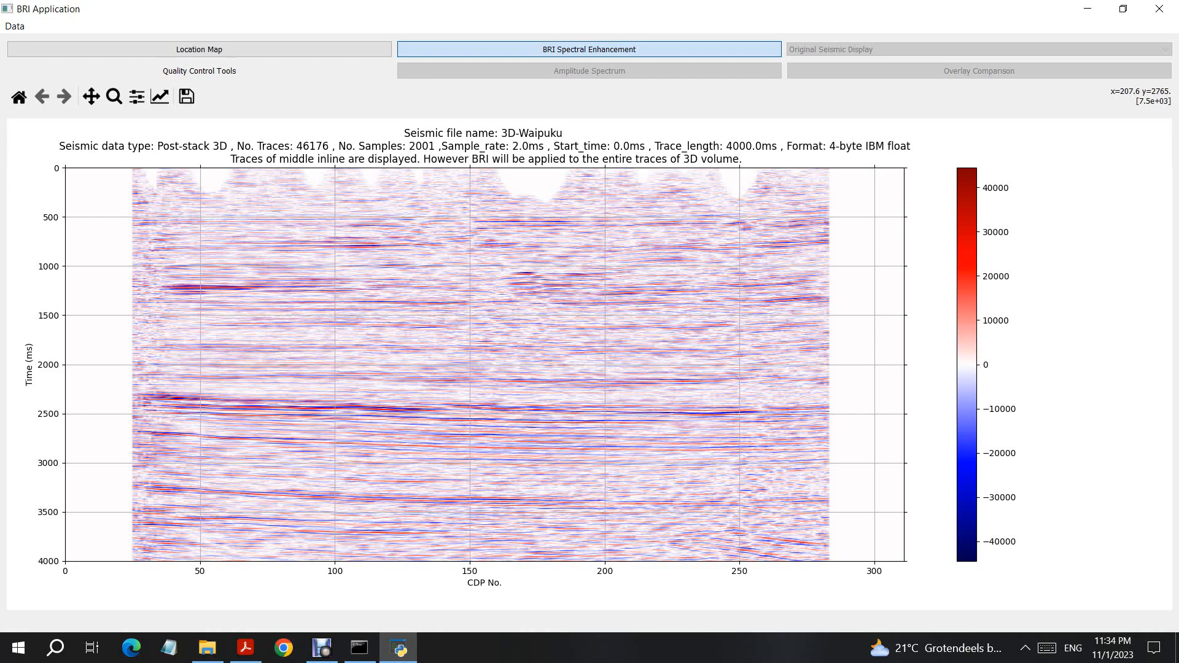
# Step: Switch to BRI.pdf in Acrobat Reader, review the BRI workflow diagram and method description, and return to the BRI application
pyautogui.moveTo(245, 648)
pyautogui.click(246, 577)
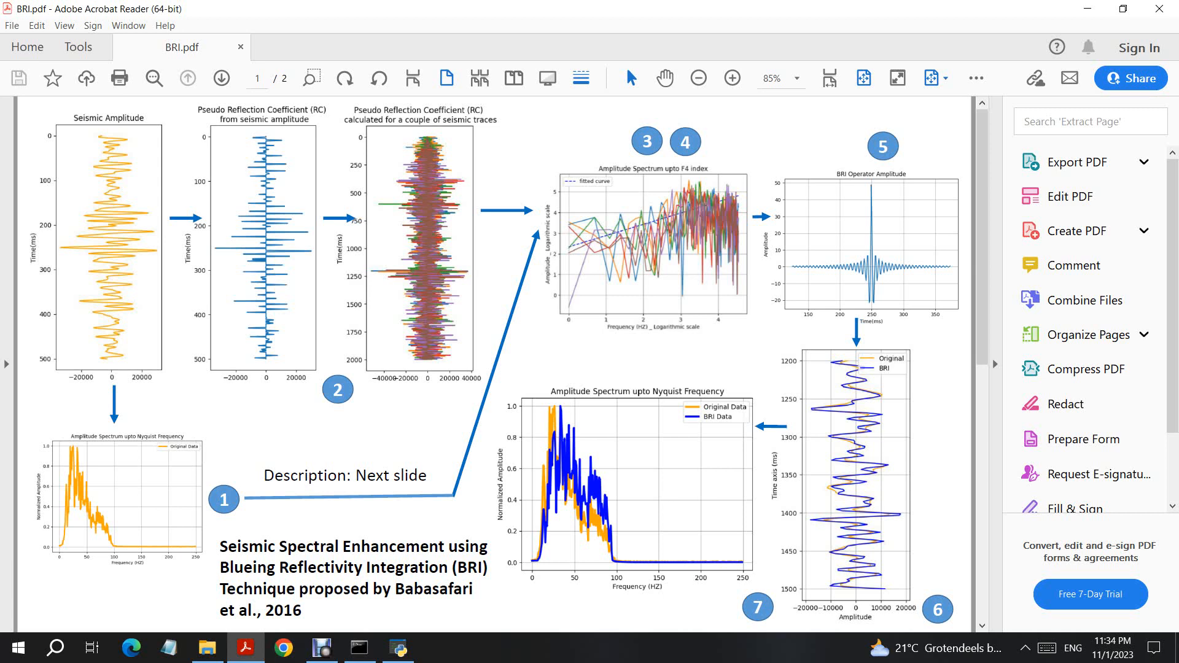
pyautogui.scroll(-1, 495, 364)
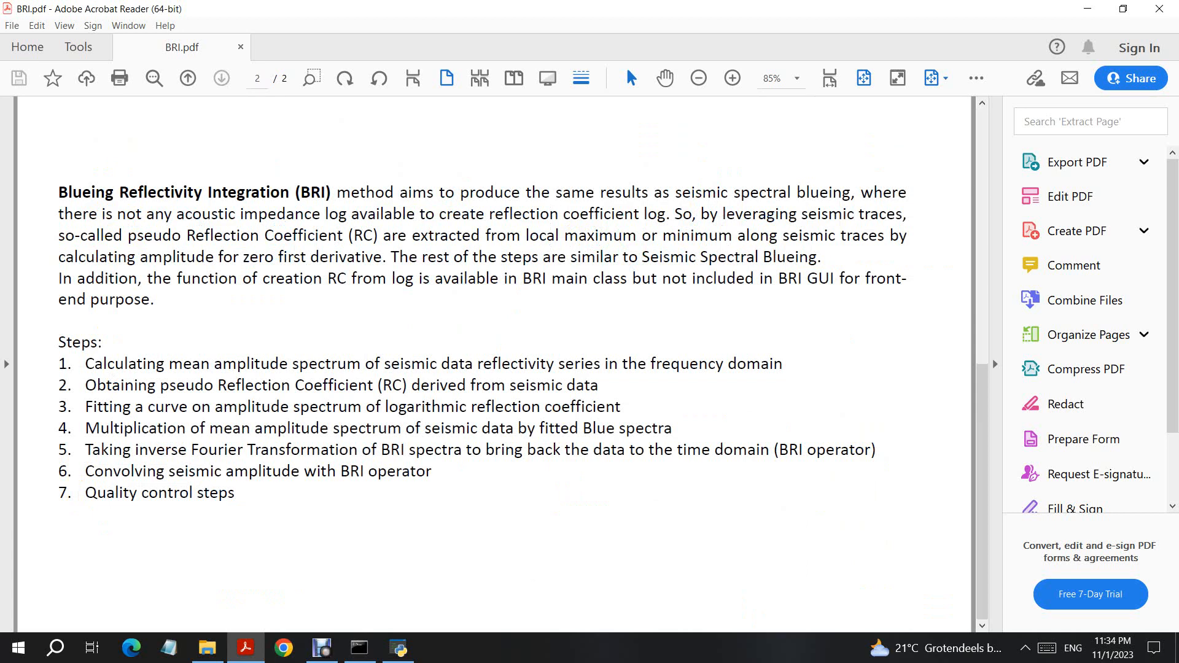
pyautogui.moveTo(59, 192); pyautogui.dragTo(289, 192)
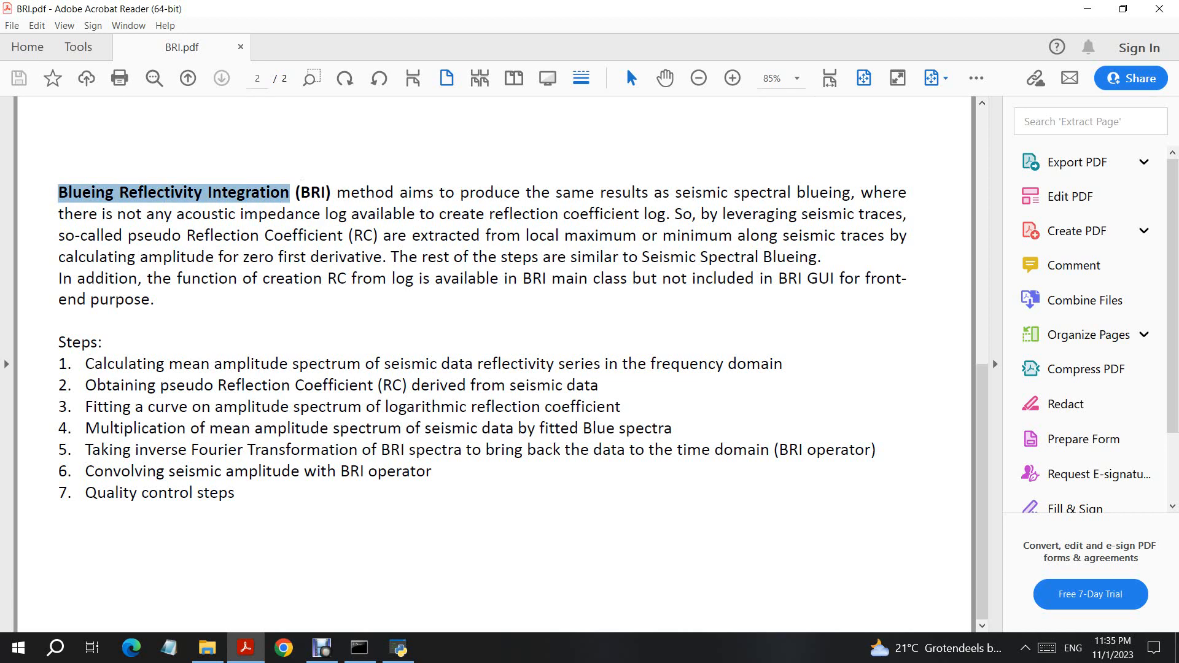
pyautogui.click(467, 153)
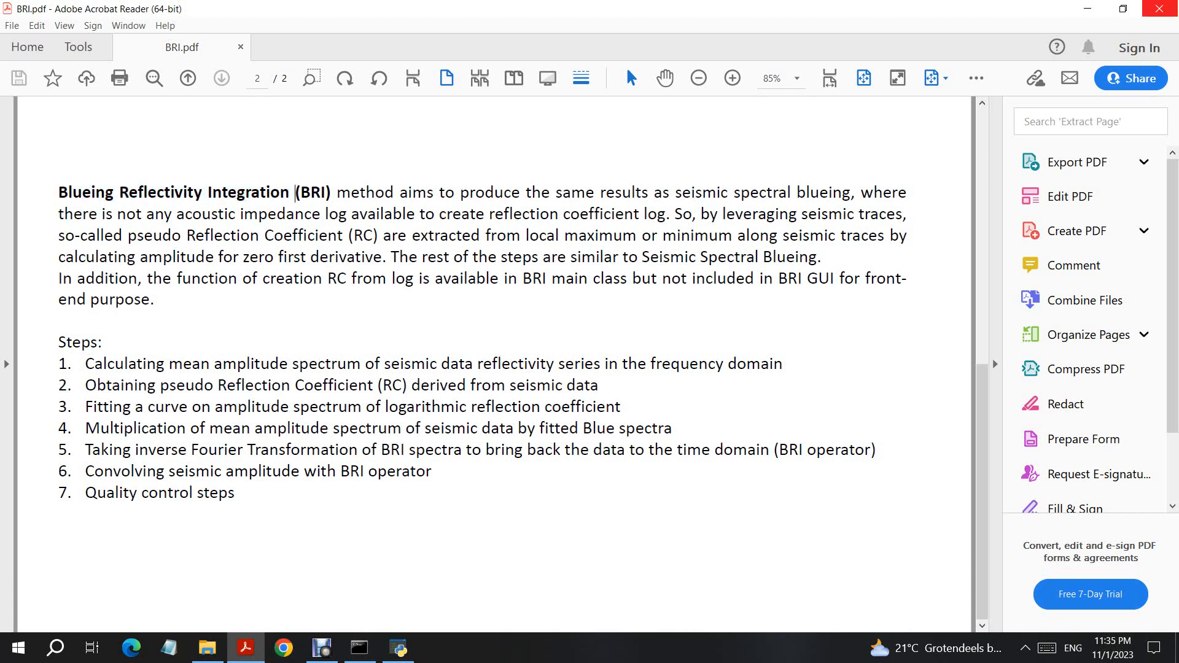
pyautogui.scroll(1, 246, 602)
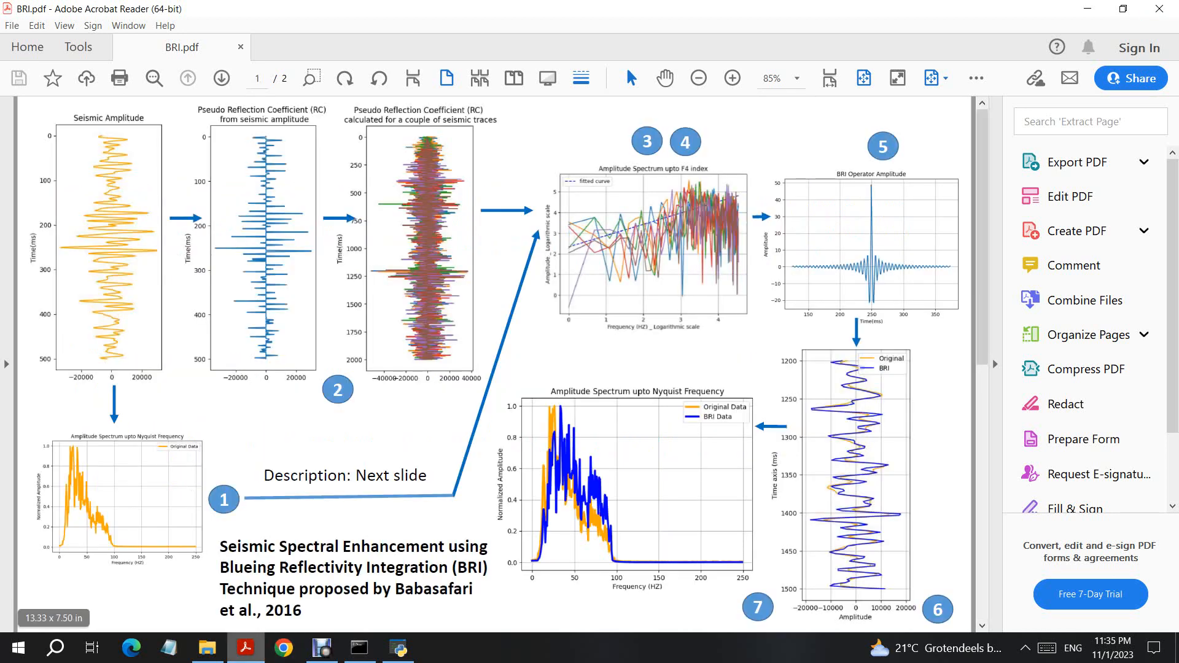
pyautogui.click(398, 648)
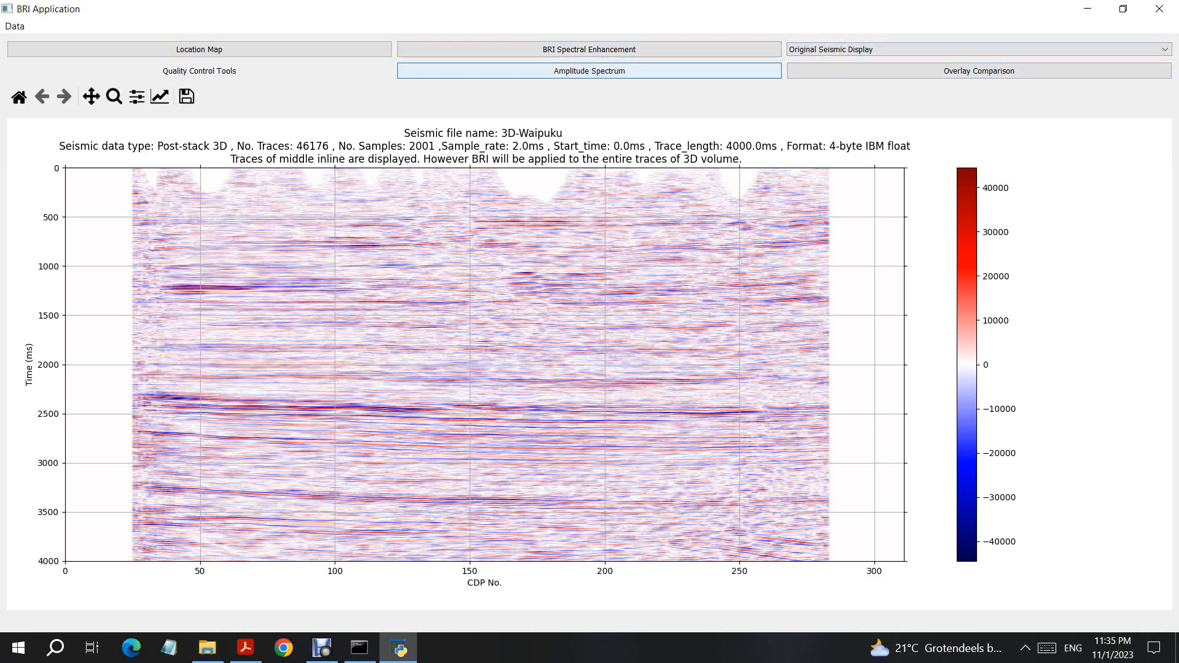
pyautogui.click(980, 49)
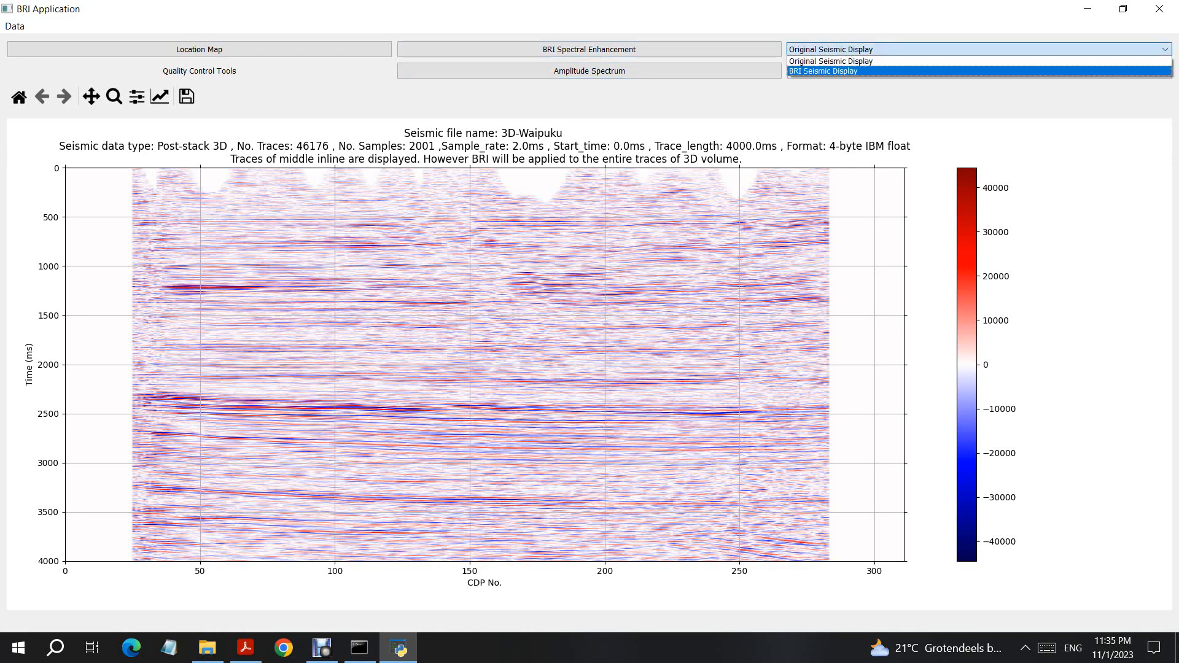
pyautogui.click(980, 71)
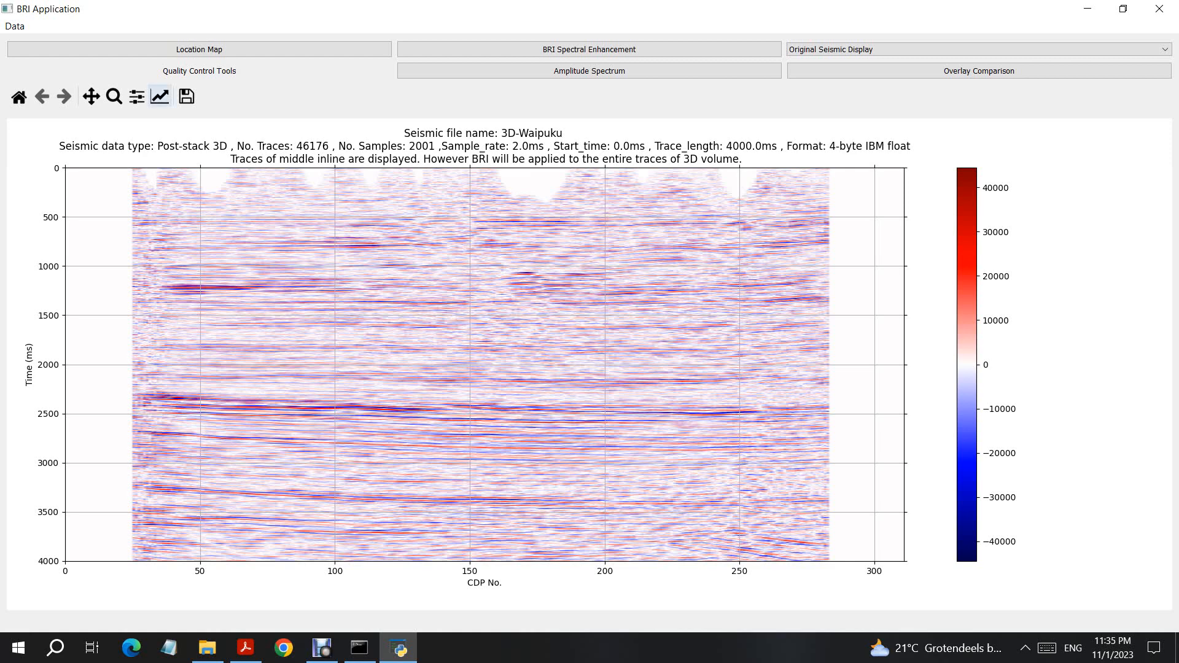
# Step: Limit the seismic plot's time axis to 1000 at the top and 1500 at the bottom, and its CDP axis to 50–150
pyautogui.click(160, 96)
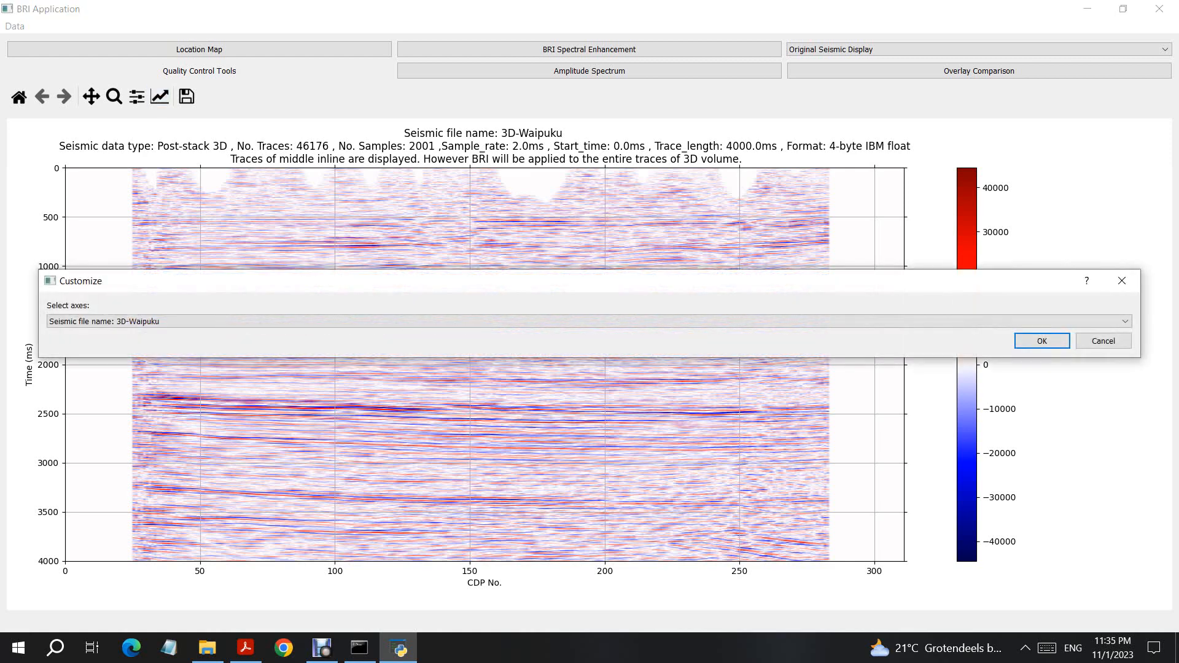
pyautogui.press('Return')
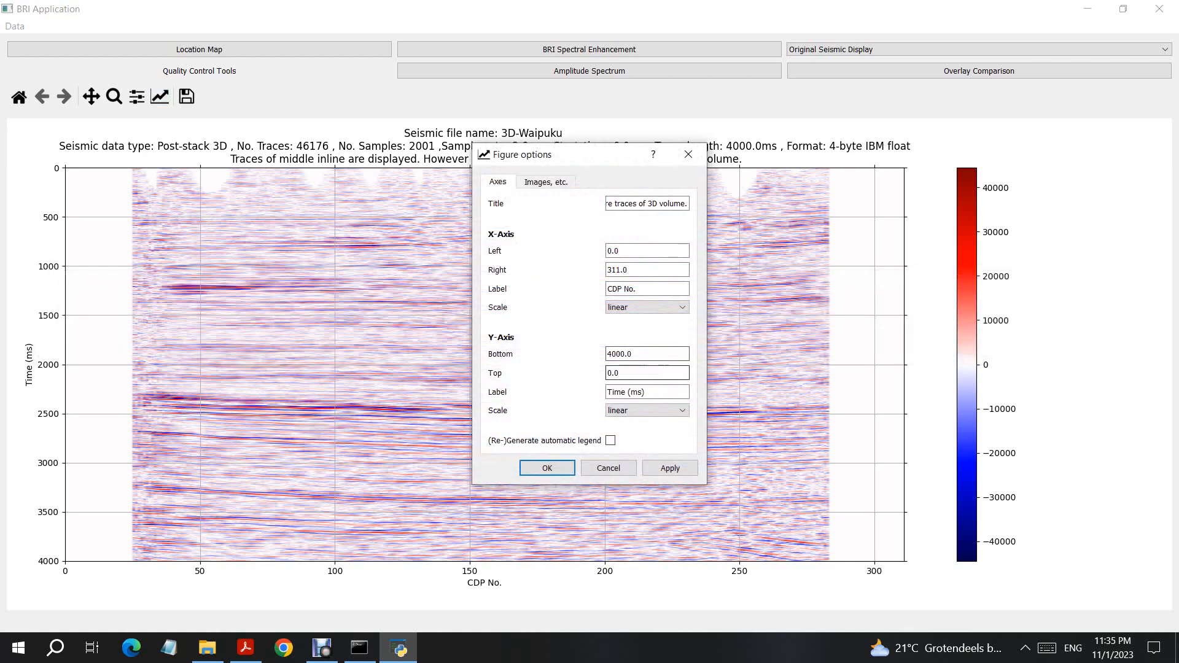
pyautogui.doubleClick(620, 373)
pyautogui.write('1000')
pyautogui.hotkey('shift', 'Tab')
pyautogui.write('1500')
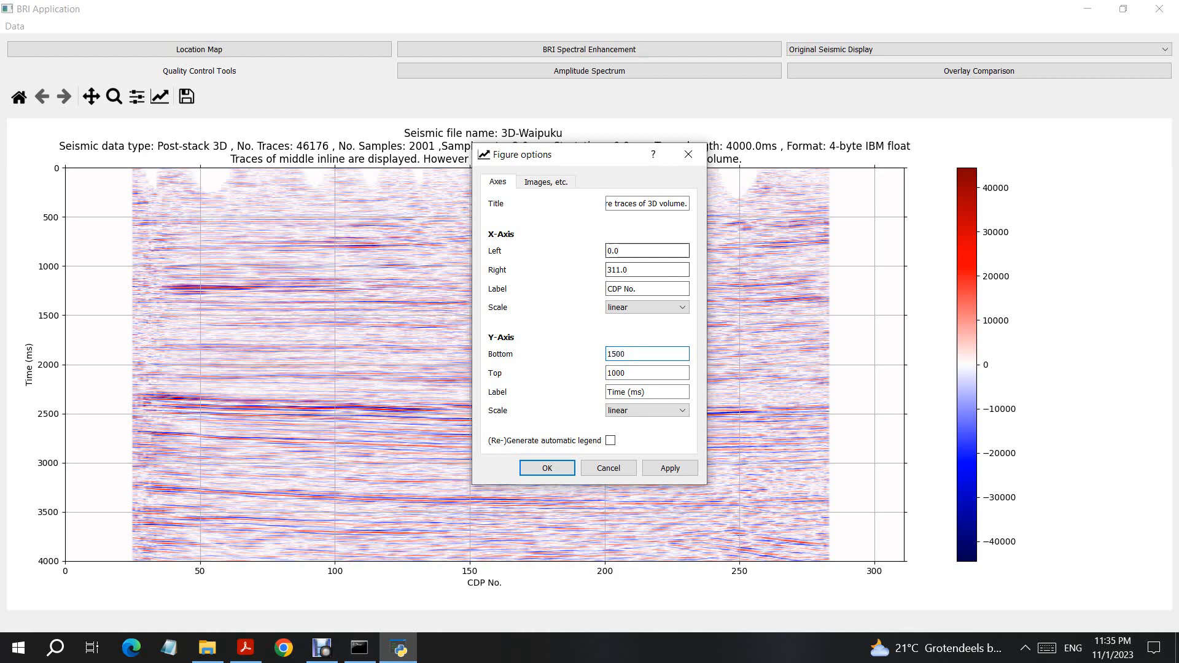
pyautogui.doubleClick(613, 251)
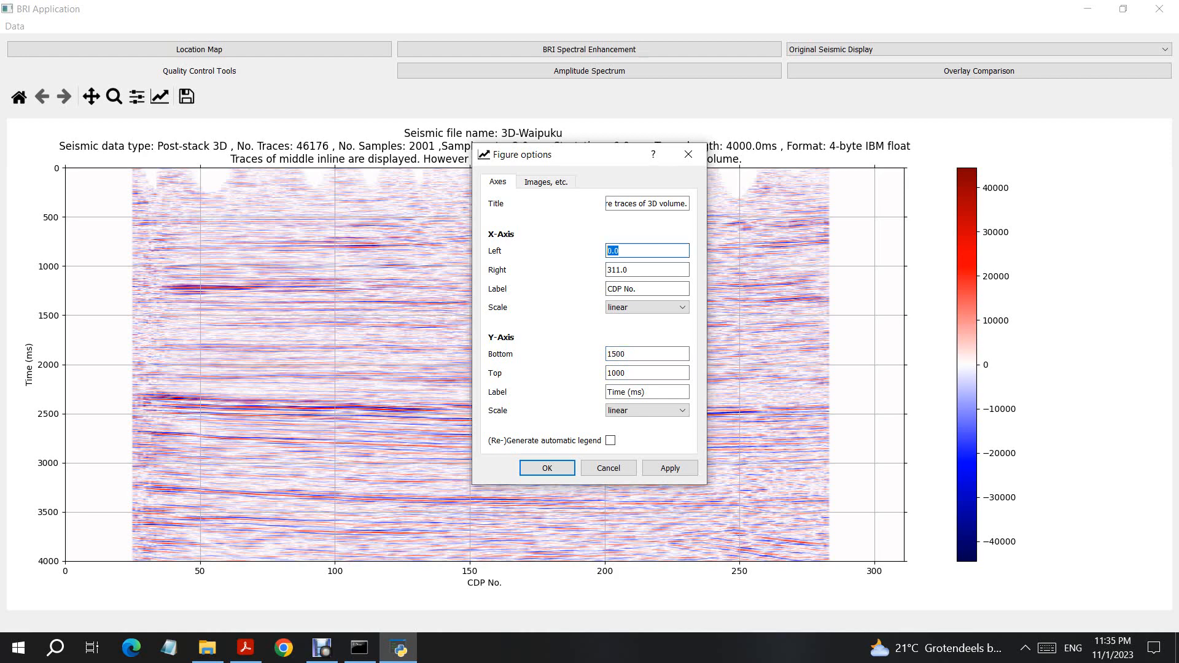
pyautogui.write('50')
pyautogui.press('Tab')
pyautogui.write('150')
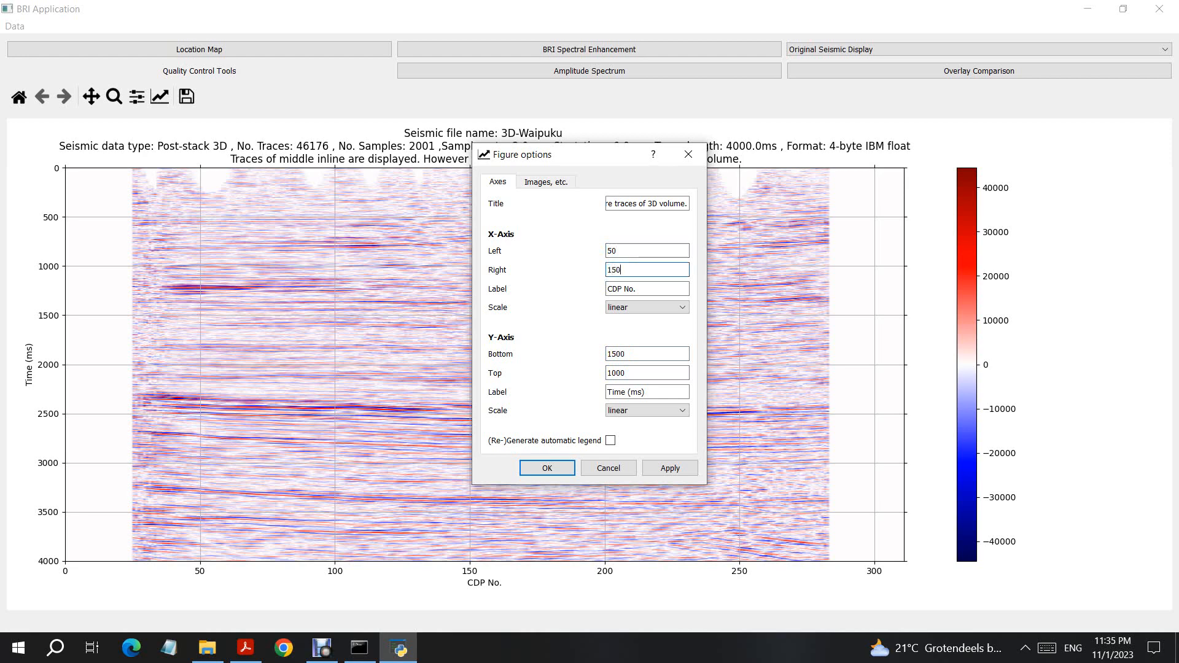
pyautogui.press('Return')
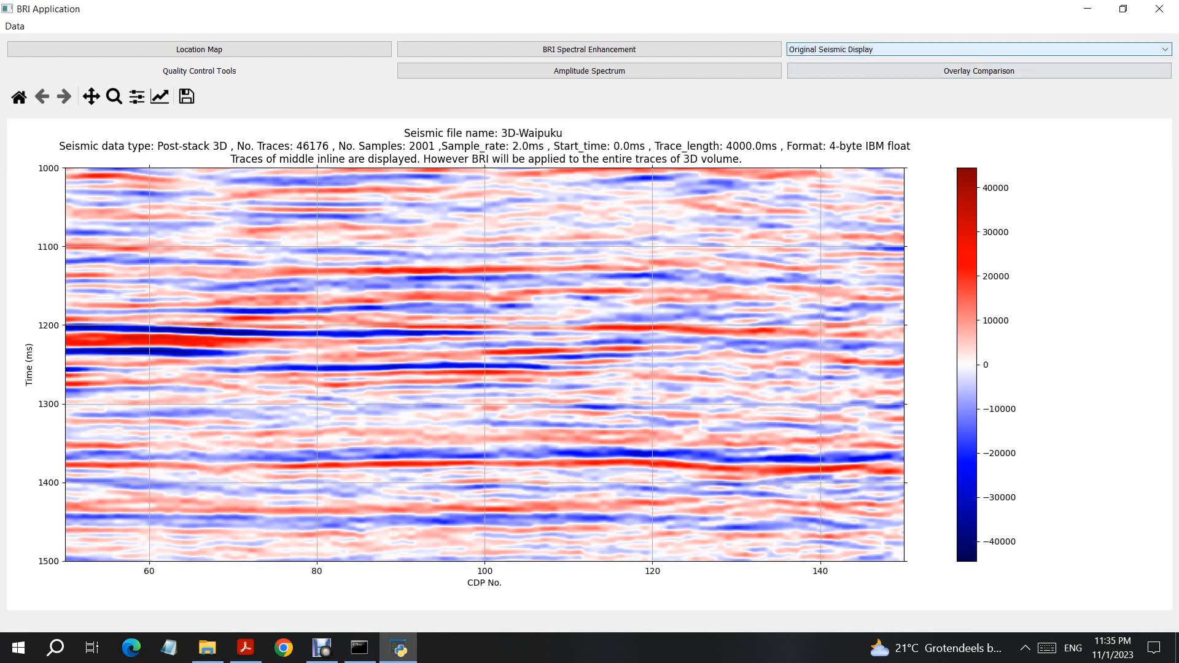
# Step: Compare the BRI and original seismic sections by alternating between their displays, ending on the BRI Seismic Display
pyautogui.click(977, 49)
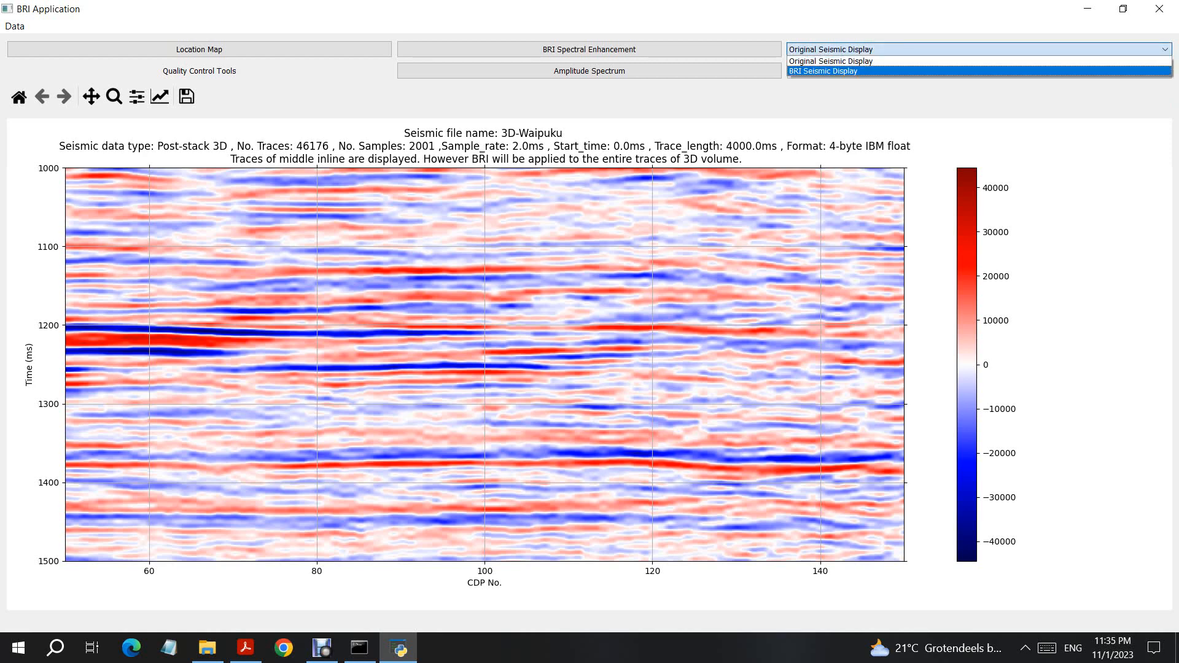
pyautogui.click(977, 71)
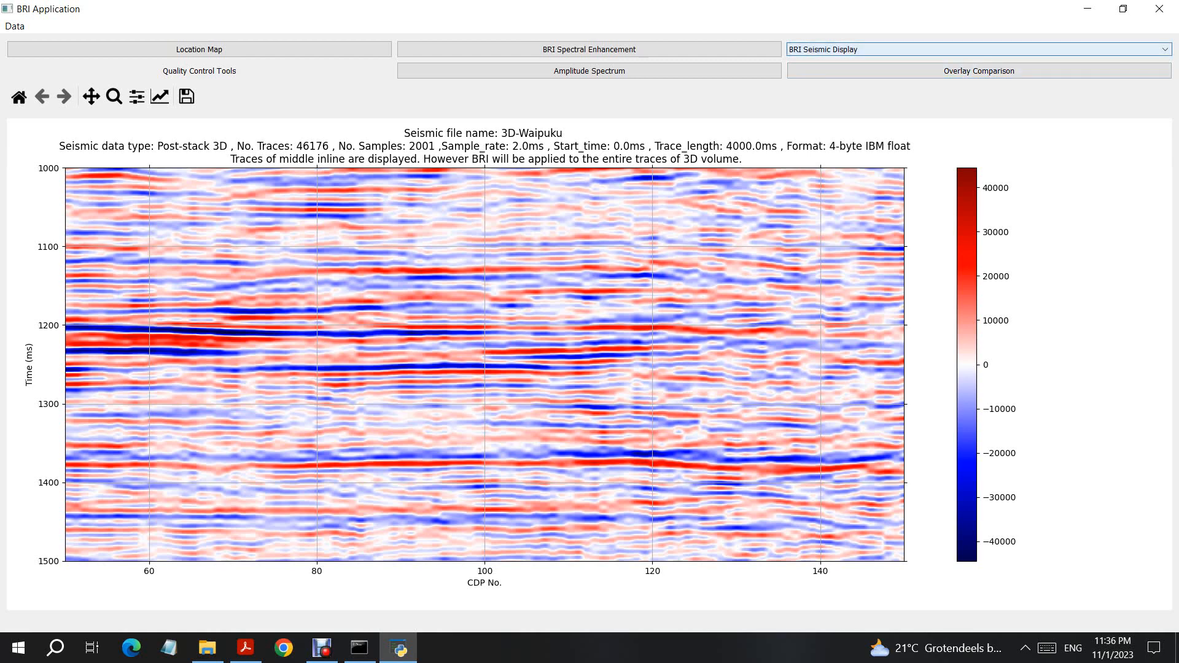
pyautogui.click(980, 49)
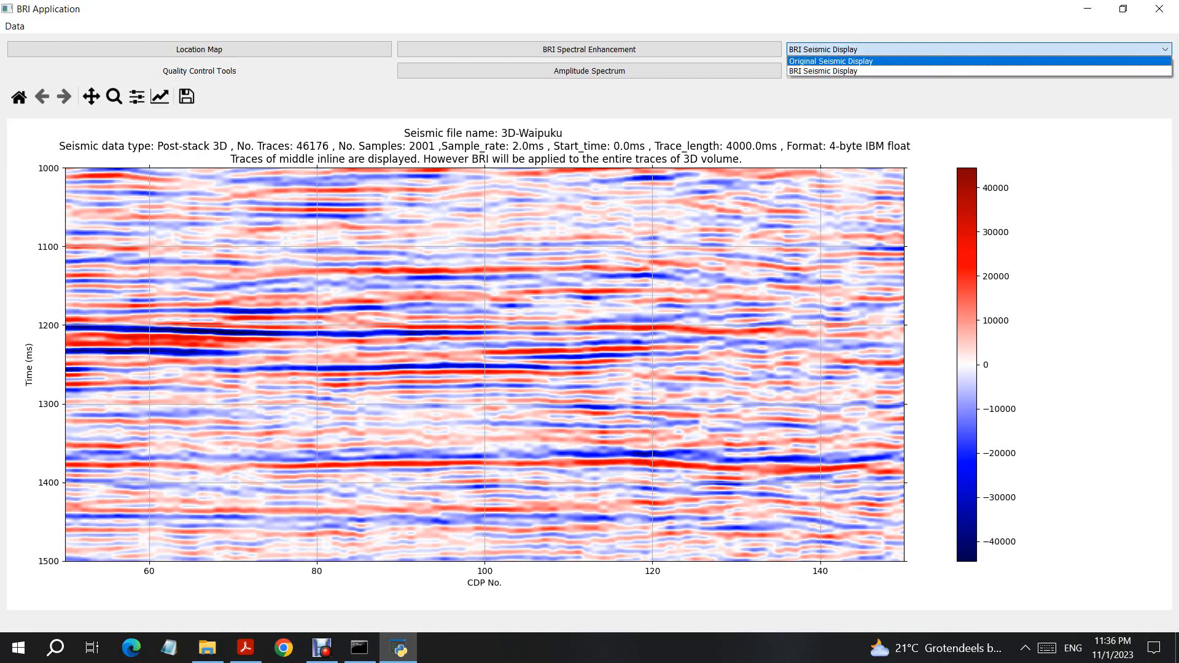
pyautogui.click(980, 61)
pyautogui.click(979, 49)
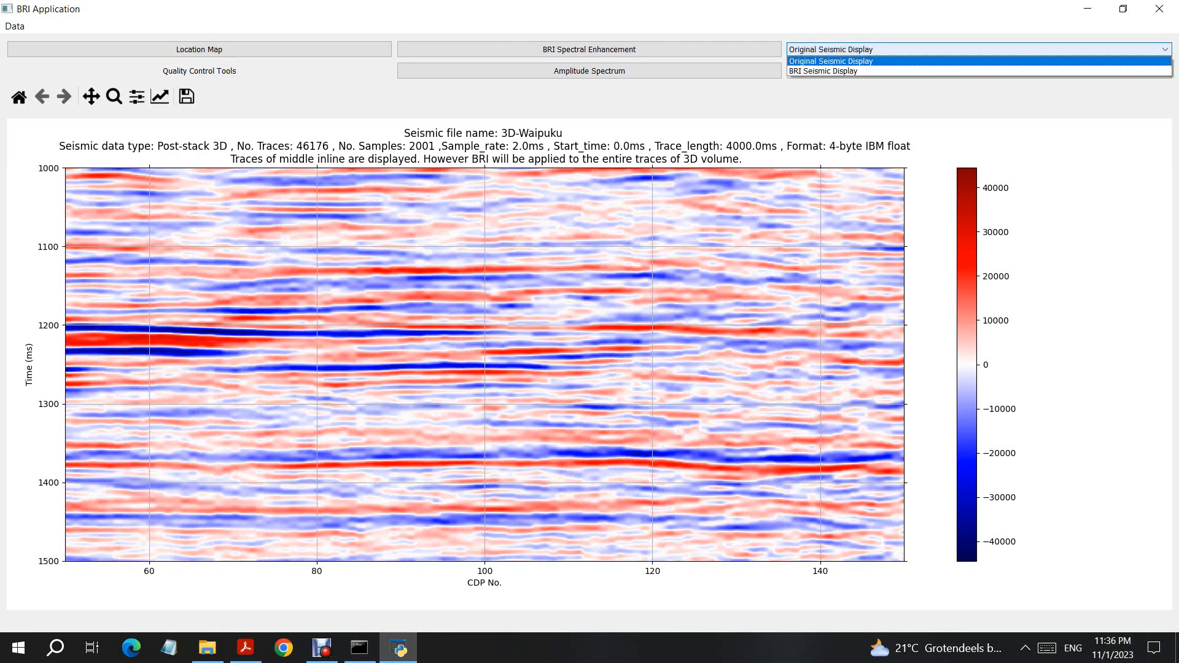
pyautogui.click(980, 71)
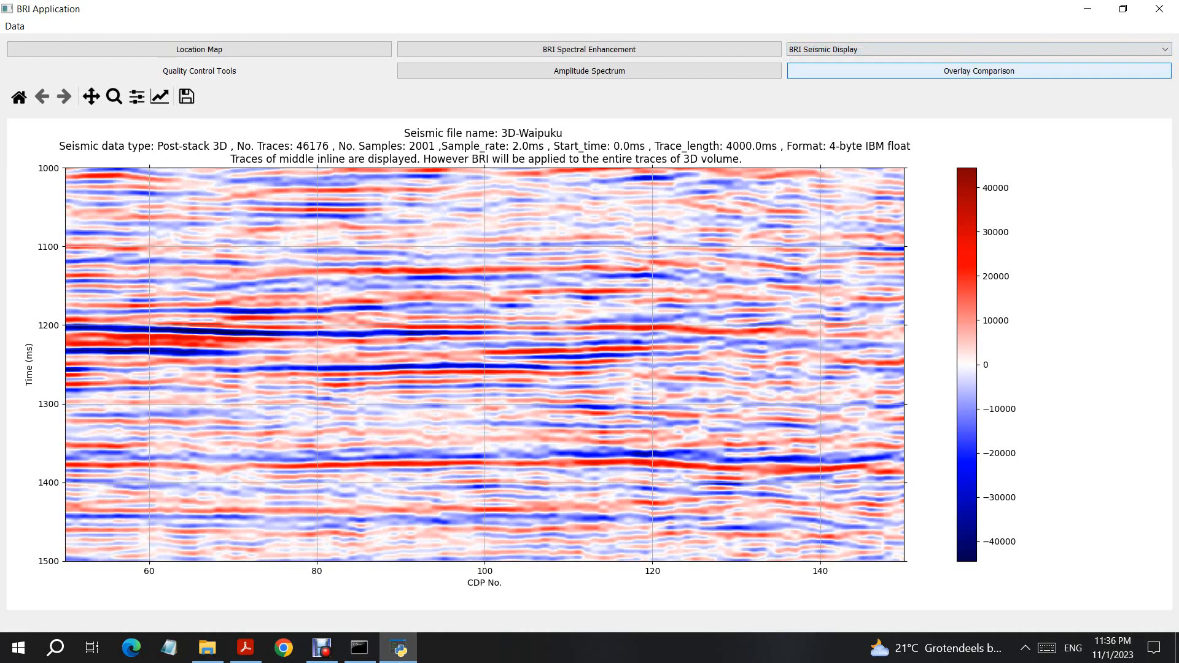
# Step: Display the overlay comparison of original and BRI amplitude traces, examine them in detail between about 1170 and 1420 ms, and close the figure
pyautogui.click(979, 71)
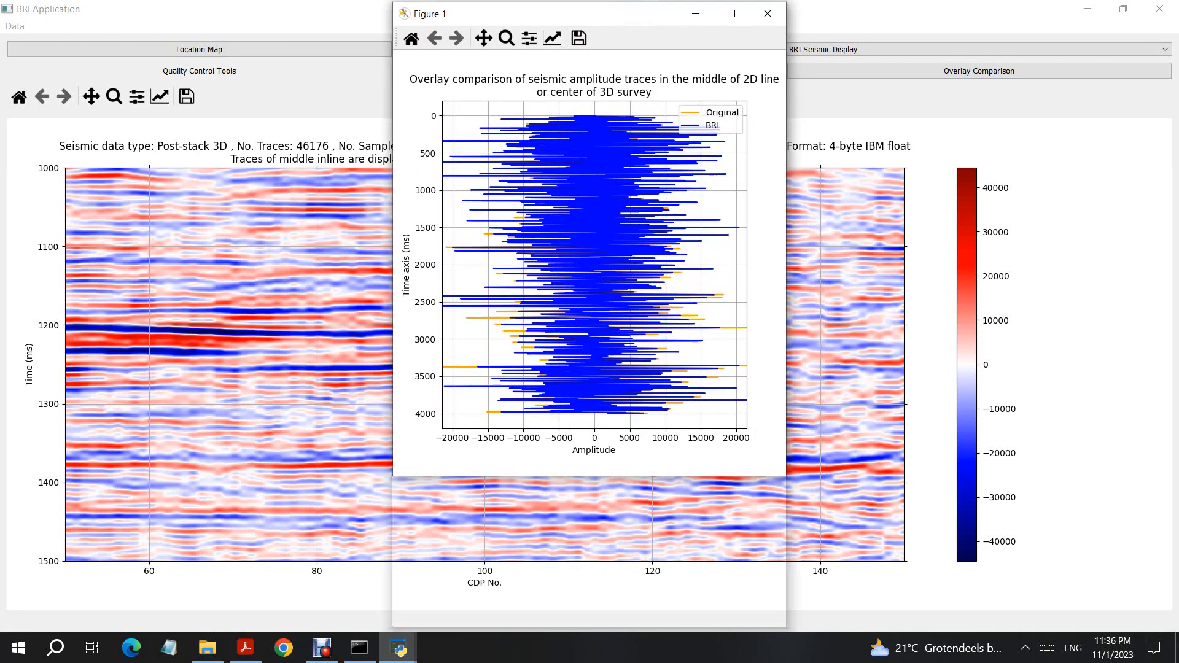
pyautogui.click(507, 38)
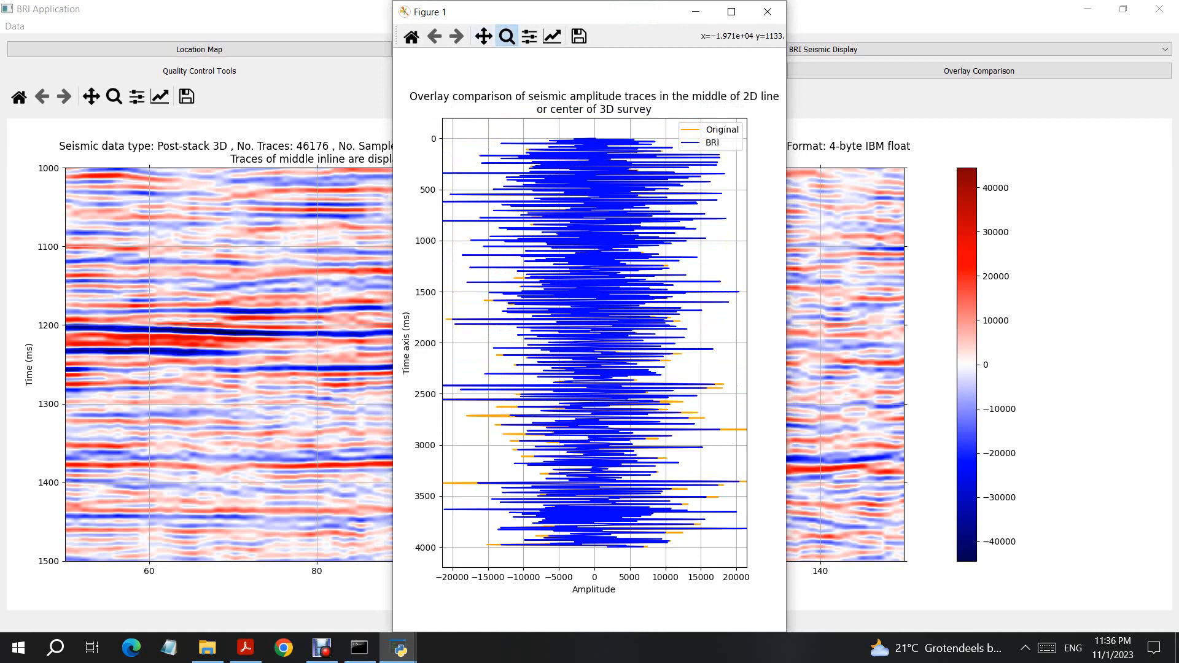
pyautogui.moveTo(445, 258); pyautogui.dragTo(737, 279)
pyautogui.moveTo(738, 279); pyautogui.dragTo(737, 281)
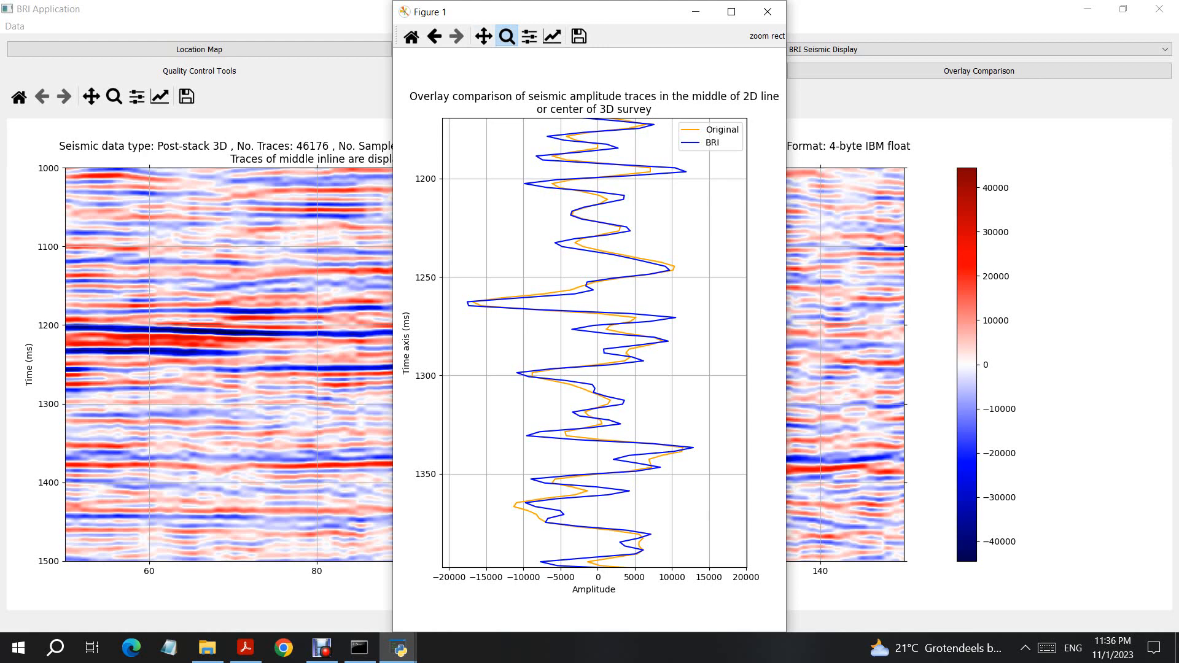
pyautogui.click(484, 36)
pyautogui.moveTo(666, 302); pyautogui.dragTo(660, 262)
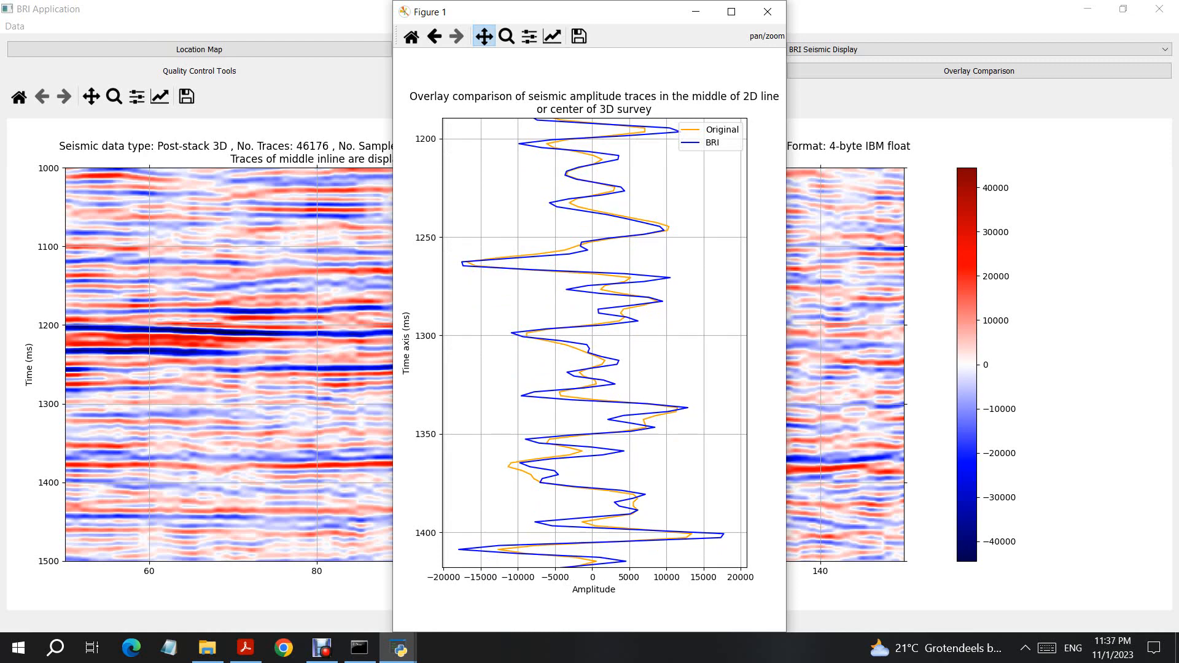
pyautogui.moveTo(786, 307); pyautogui.dragTo(763, 307)
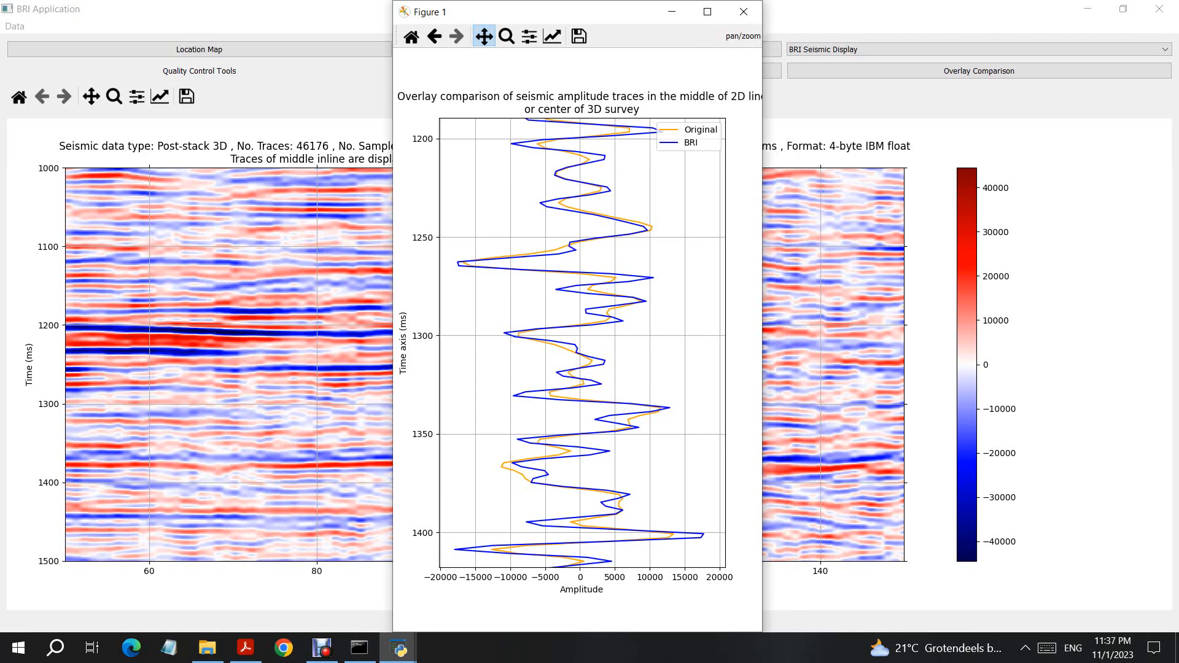
pyautogui.click(744, 11)
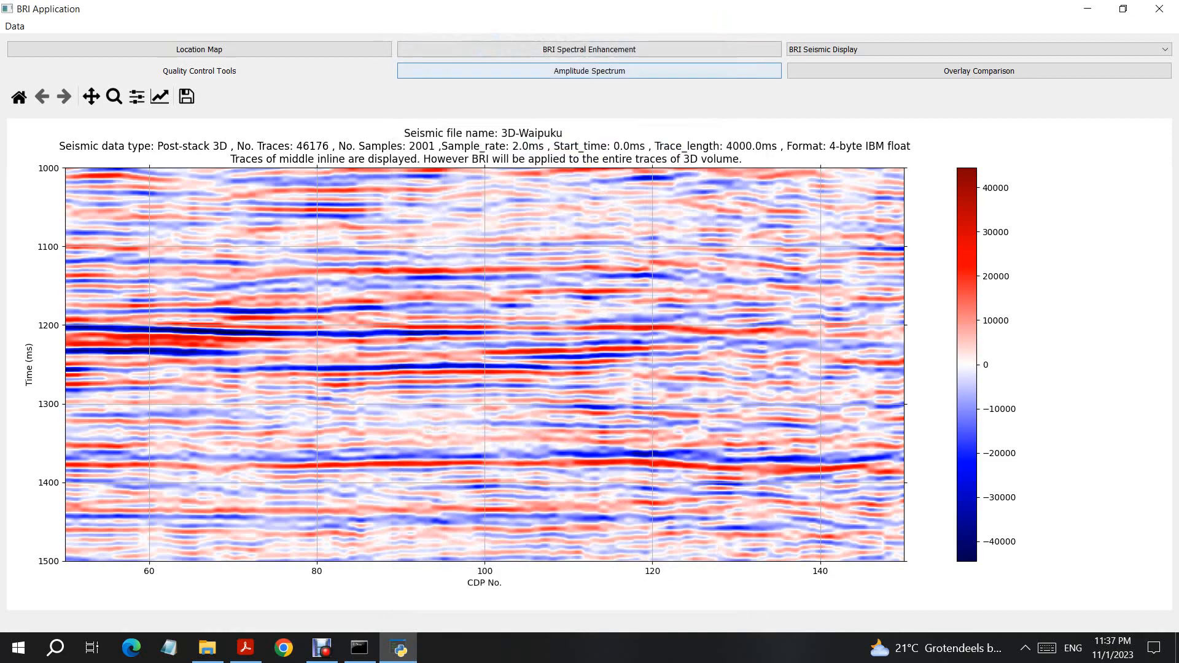
# Step: Display the amplitude spectra of the original and BRI data, examine the range up to about 150 Hz, and close the figure
pyautogui.click(588, 71)
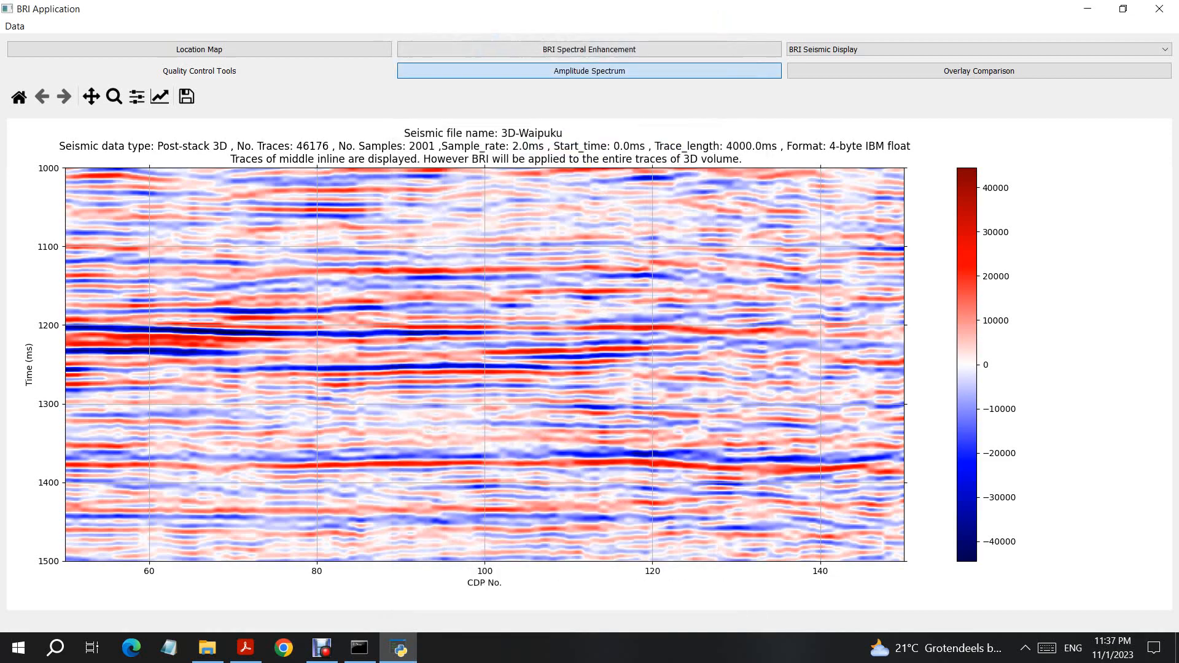
pyautogui.moveTo(584, 143); pyautogui.dragTo(391, 89)
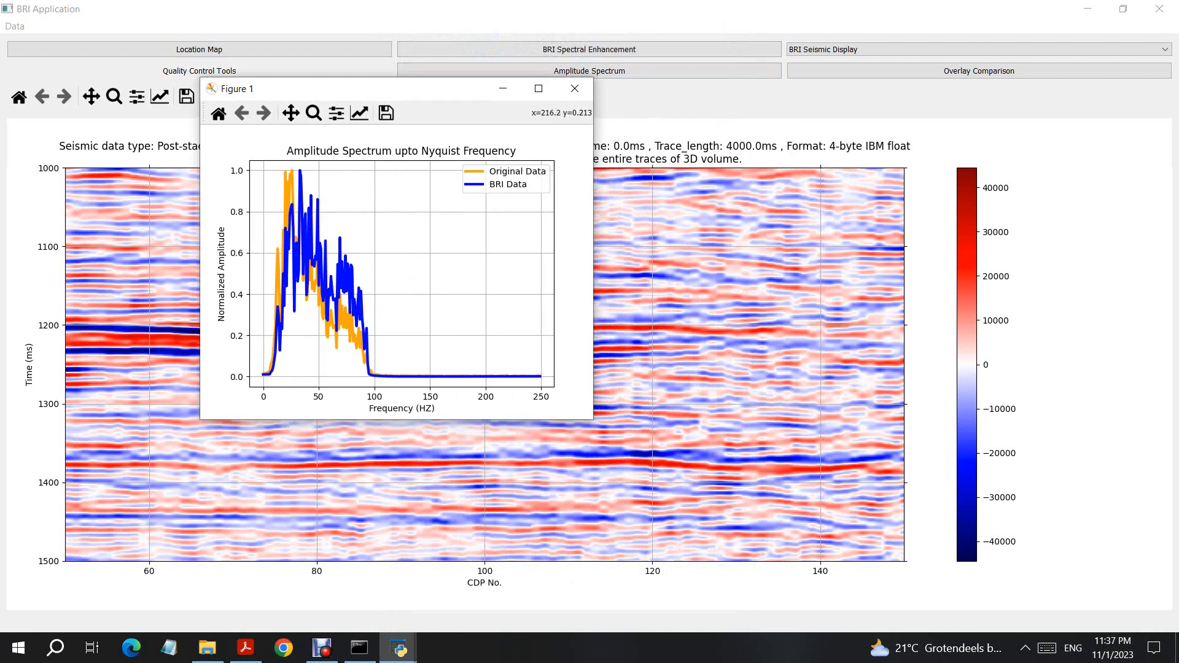
pyautogui.moveTo(592, 420); pyautogui.dragTo(1065, 607)
pyautogui.click(313, 113)
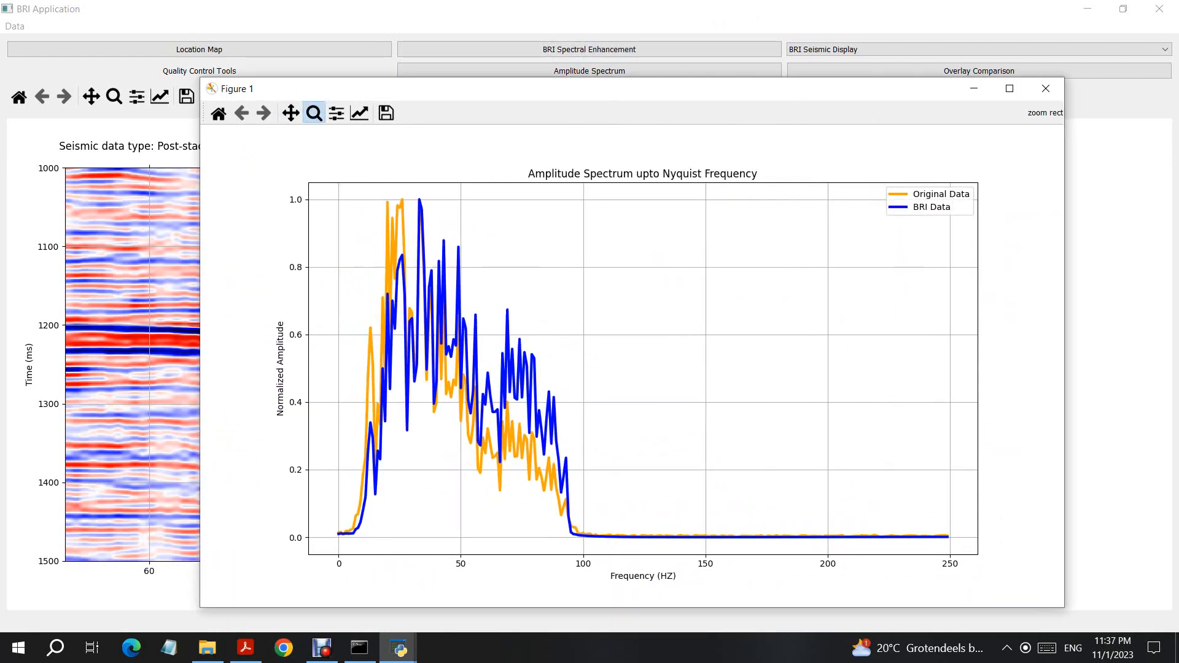
pyautogui.moveTo(319, 197); pyautogui.dragTo(718, 551)
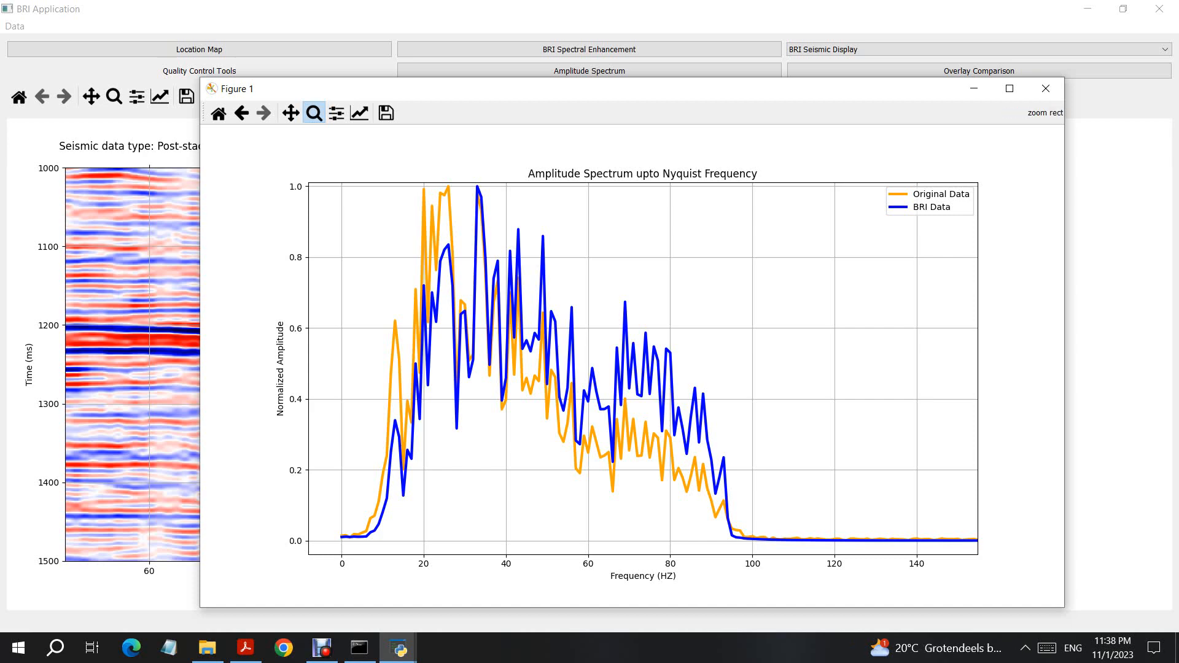
pyautogui.click(1046, 88)
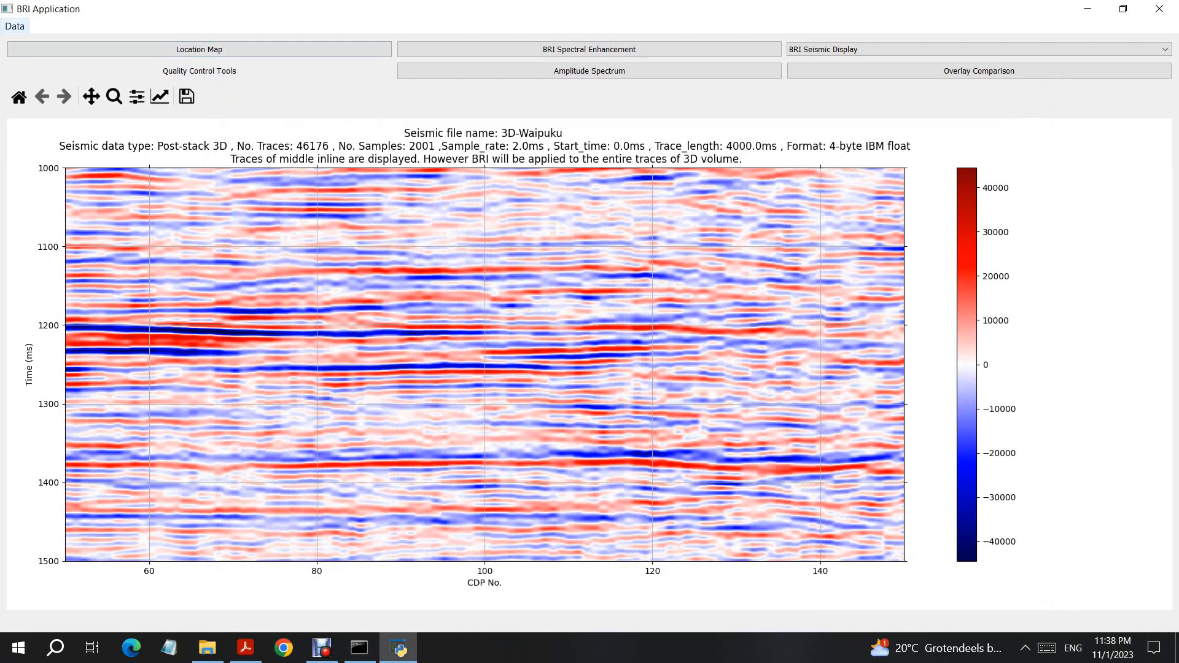
# Step: Save the BRI seismic volume, check 3D-Waipuku_BRI.sgy in the BRI_AB folder in File Explorer, and return to the BRI application
pyautogui.click(15, 26)
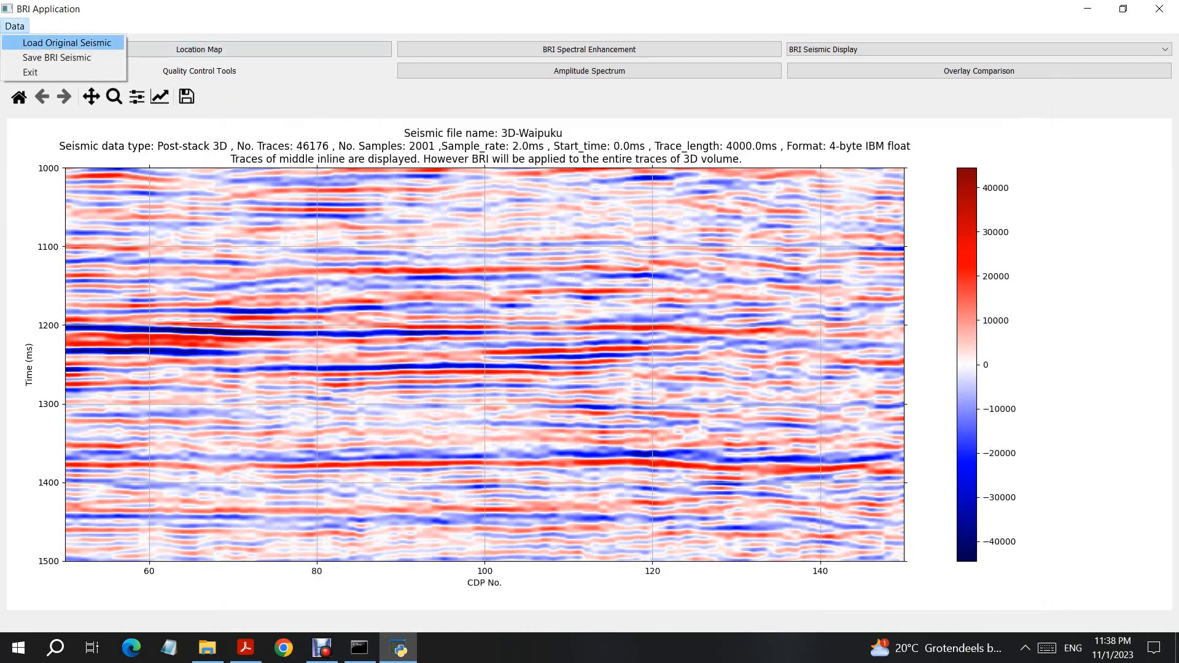
pyautogui.click(56, 57)
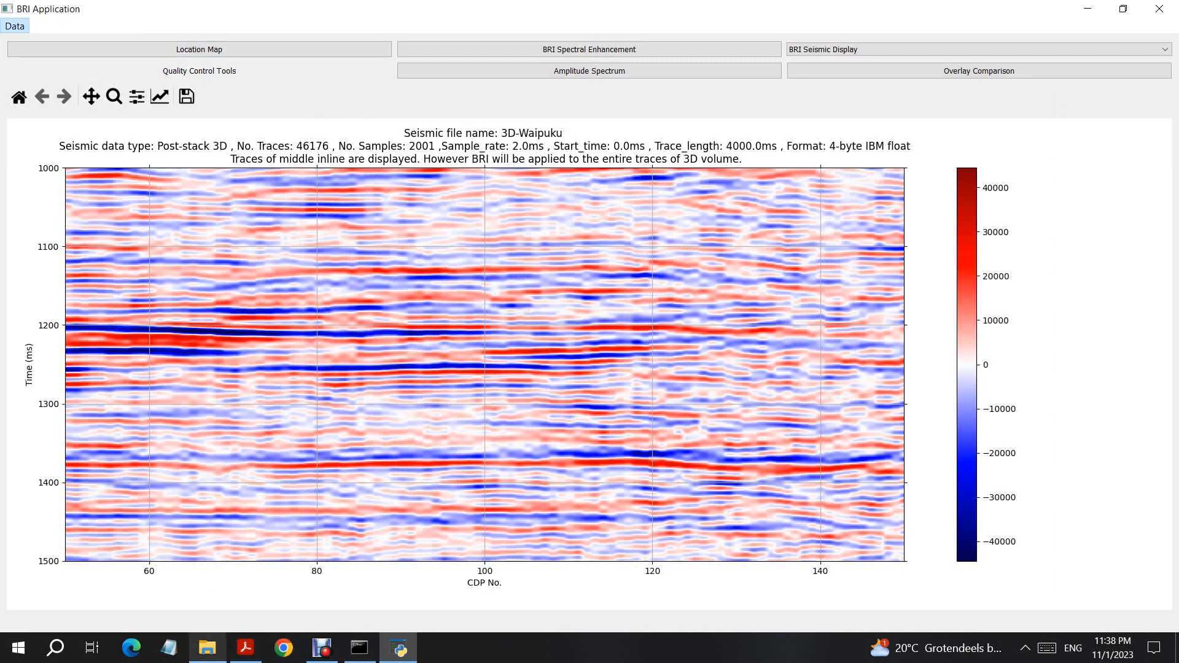
pyautogui.click(208, 647)
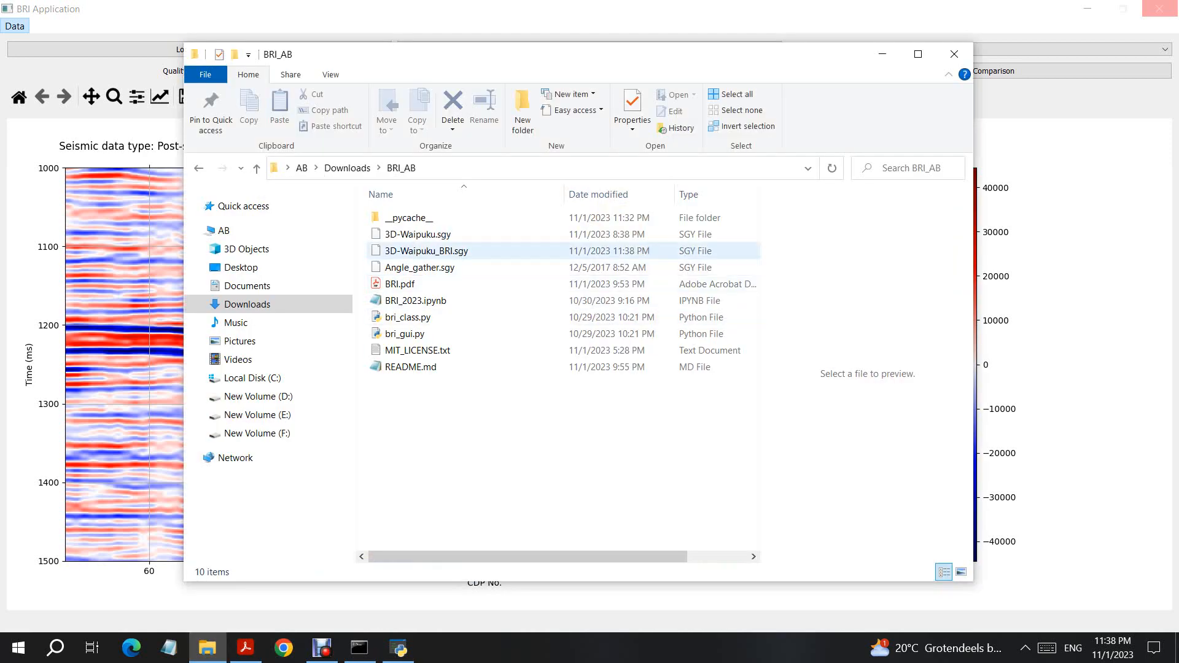
pyautogui.click(426, 251)
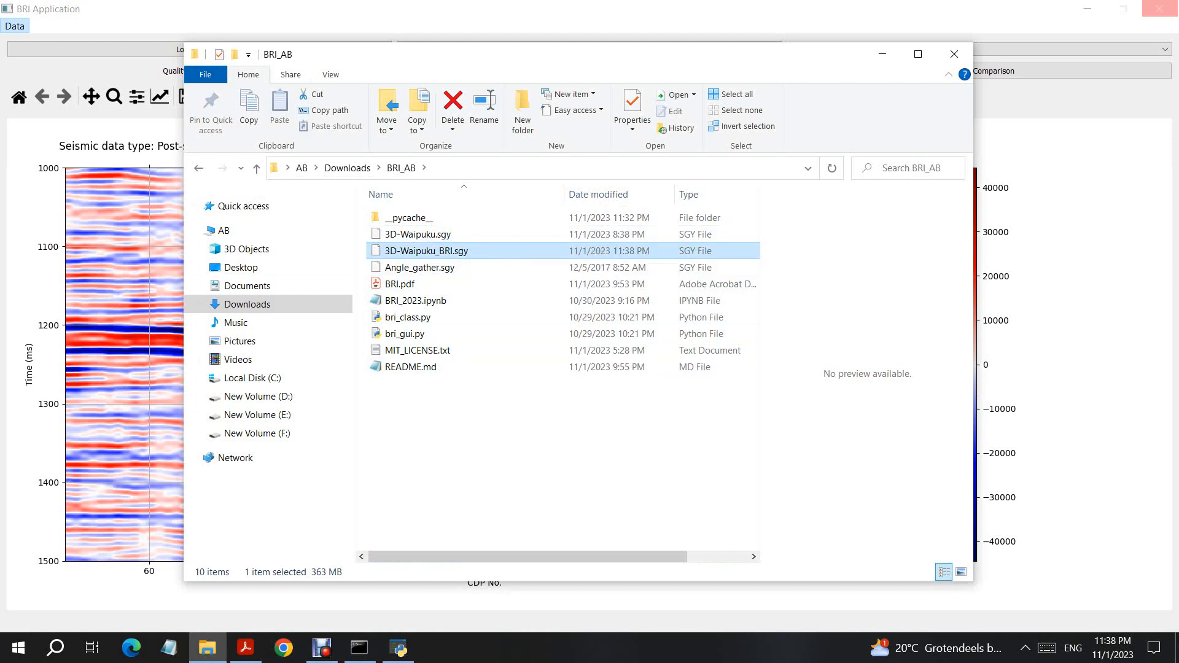
pyautogui.hotkey('alt', 'Tab')
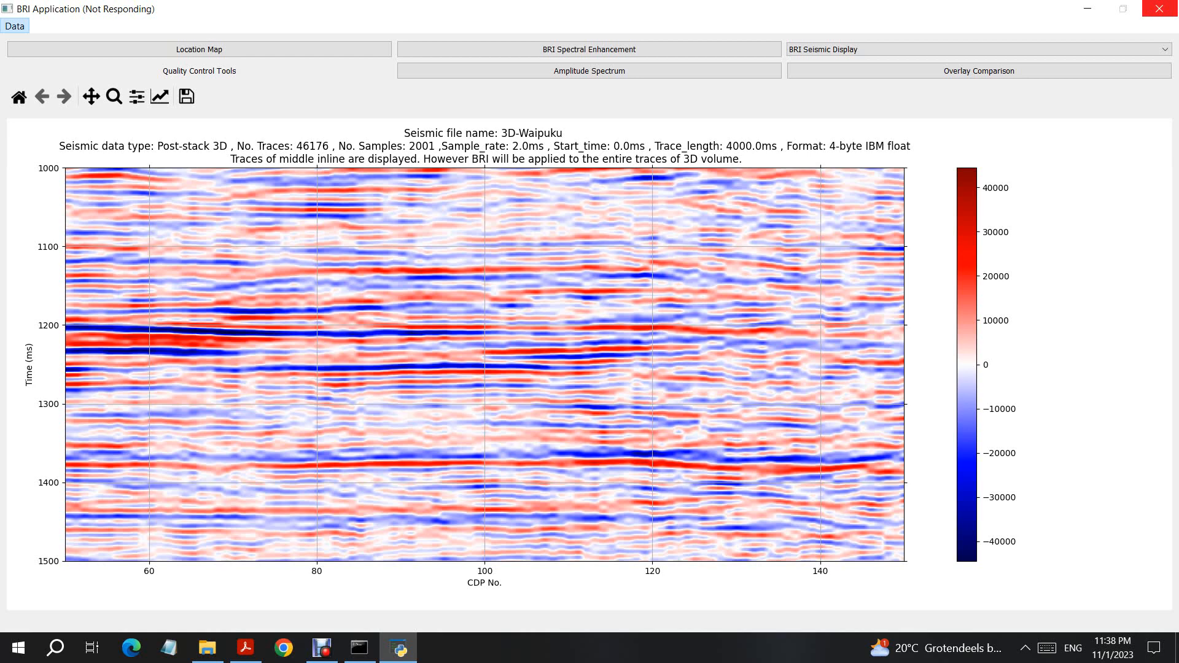
pyautogui.click(658, 342)
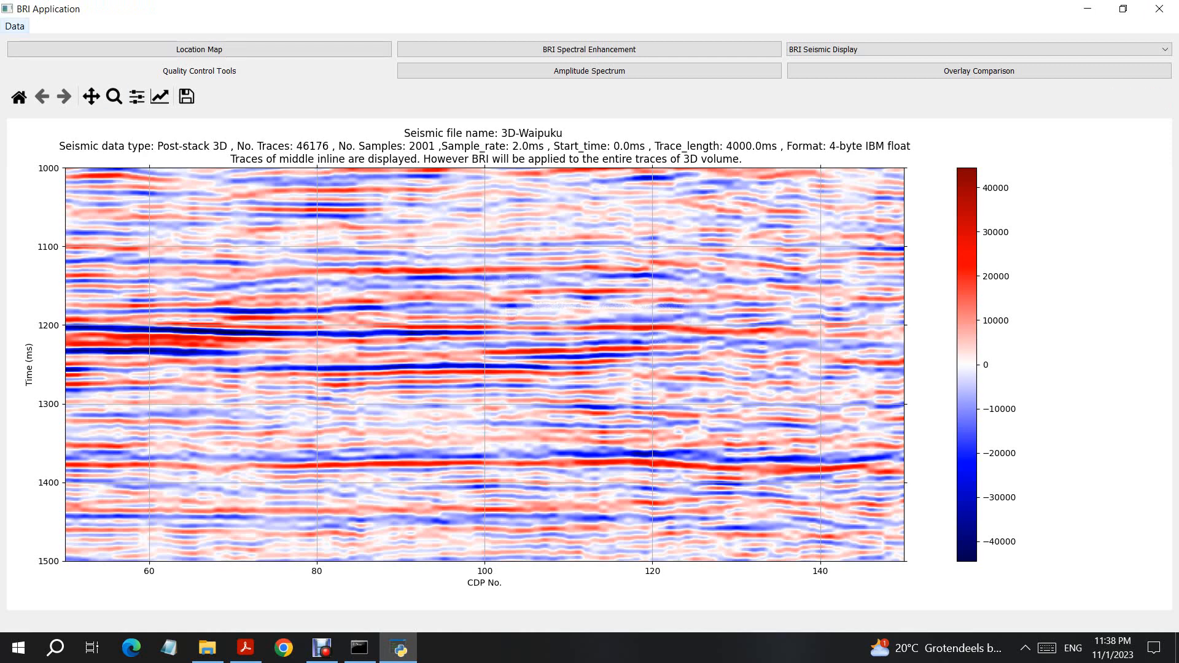
# Step: Try to load Angle_gather.sgy from the BRI_AB folder as the original seismic data
pyautogui.click(14, 27)
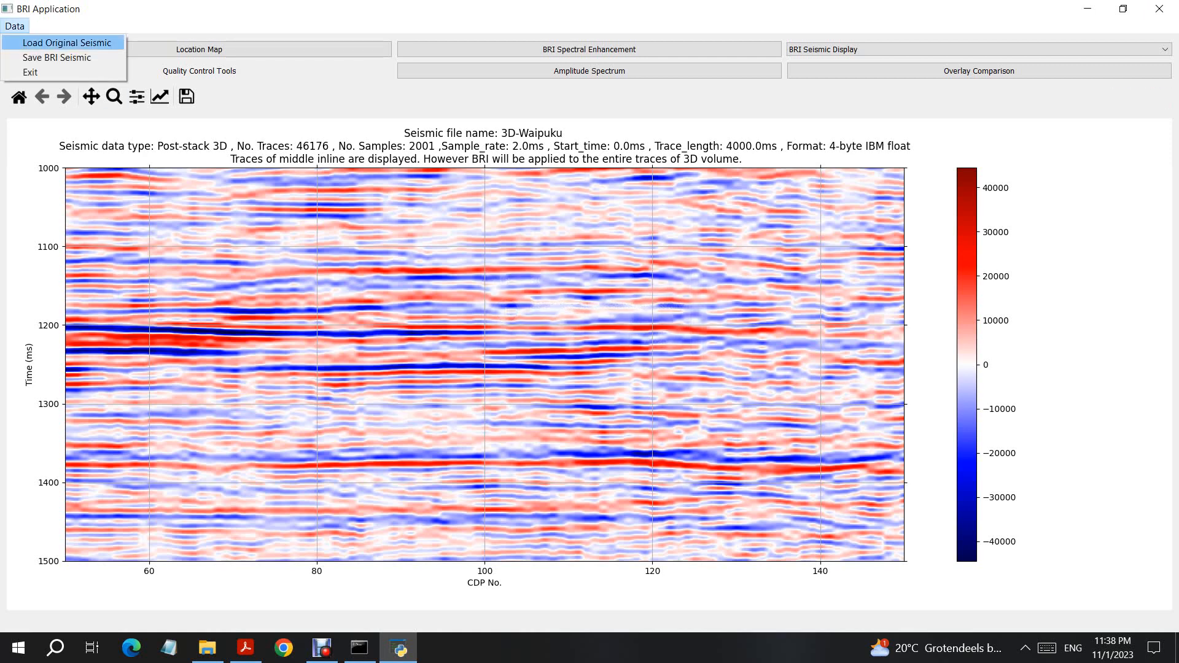
pyautogui.click(64, 42)
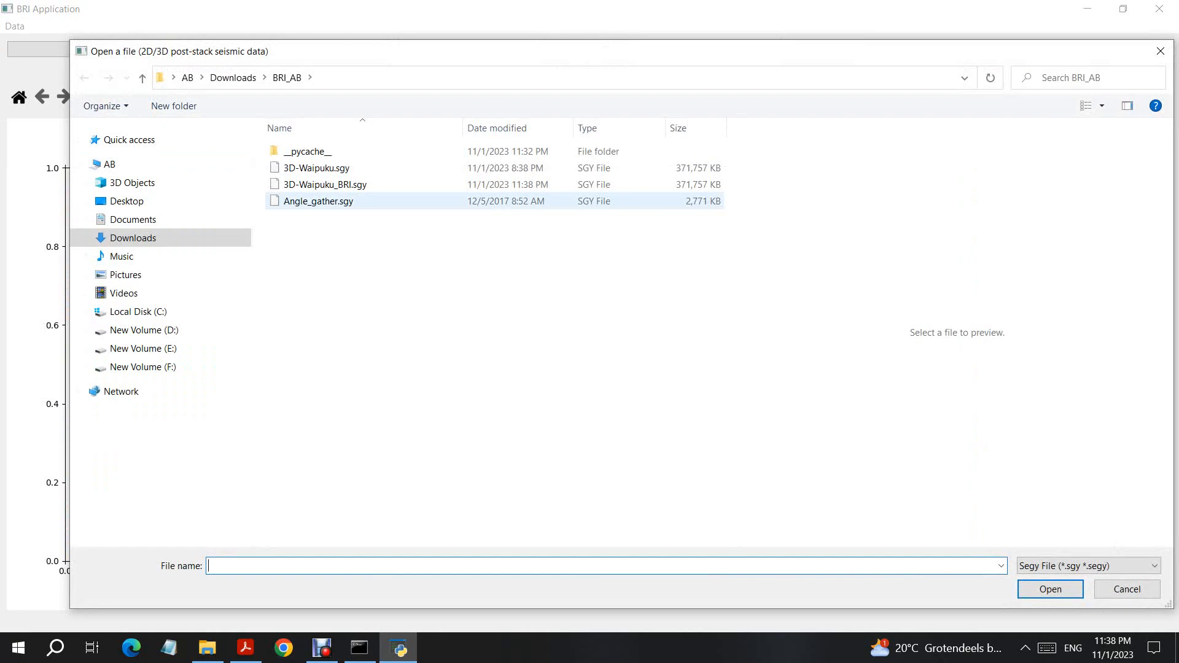
pyautogui.click(319, 202)
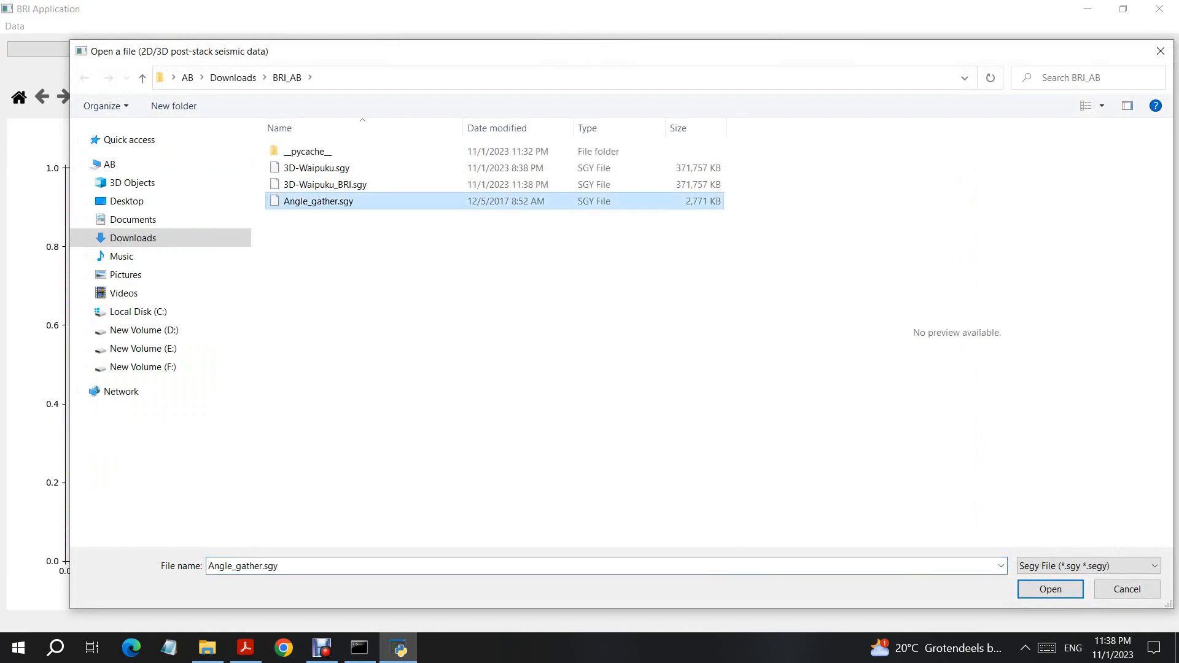
pyautogui.click(1050, 589)
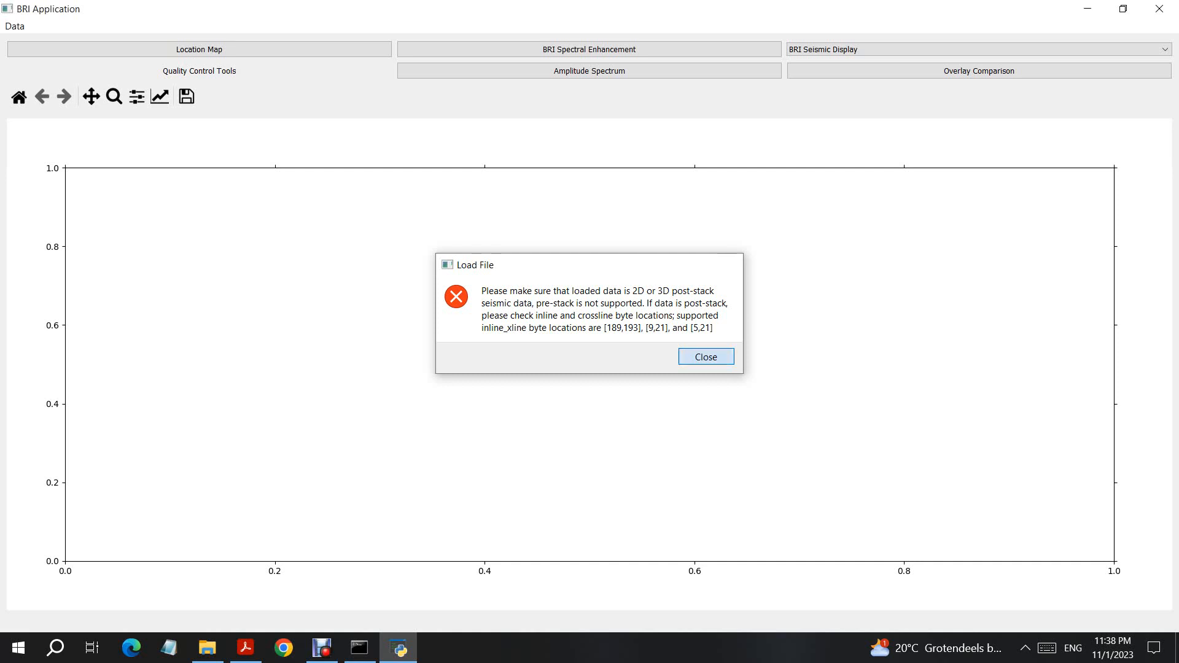
pyautogui.click(707, 357)
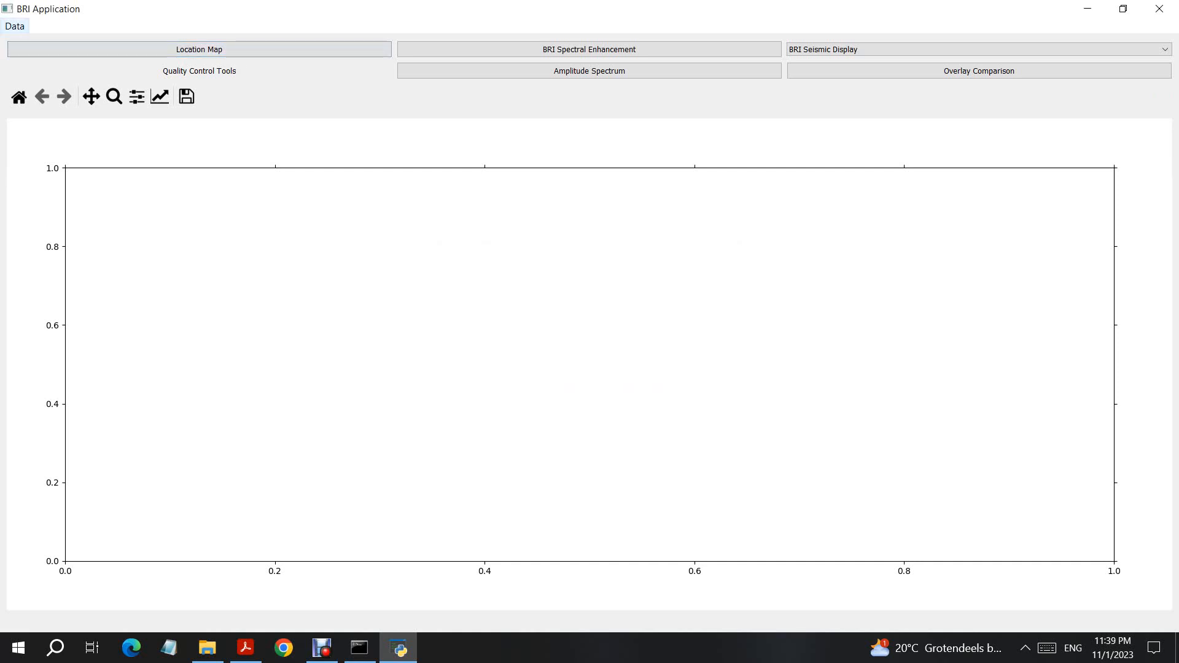
# Step: Exit the BRI application
pyautogui.click(15, 26)
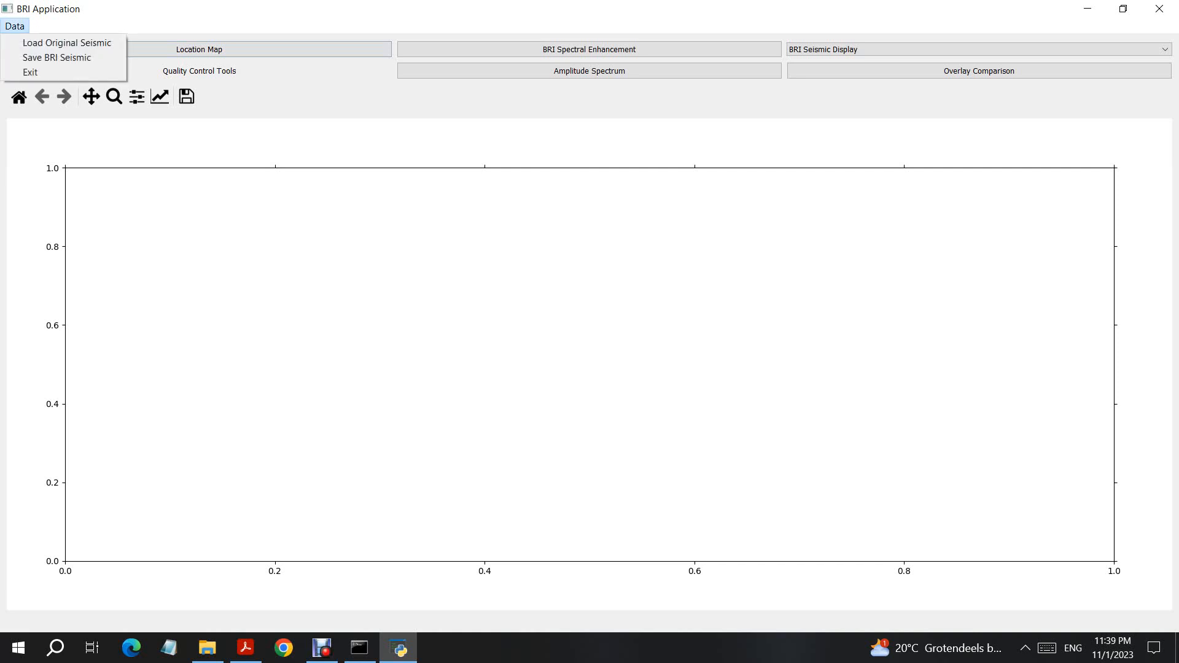
pyautogui.click(30, 71)
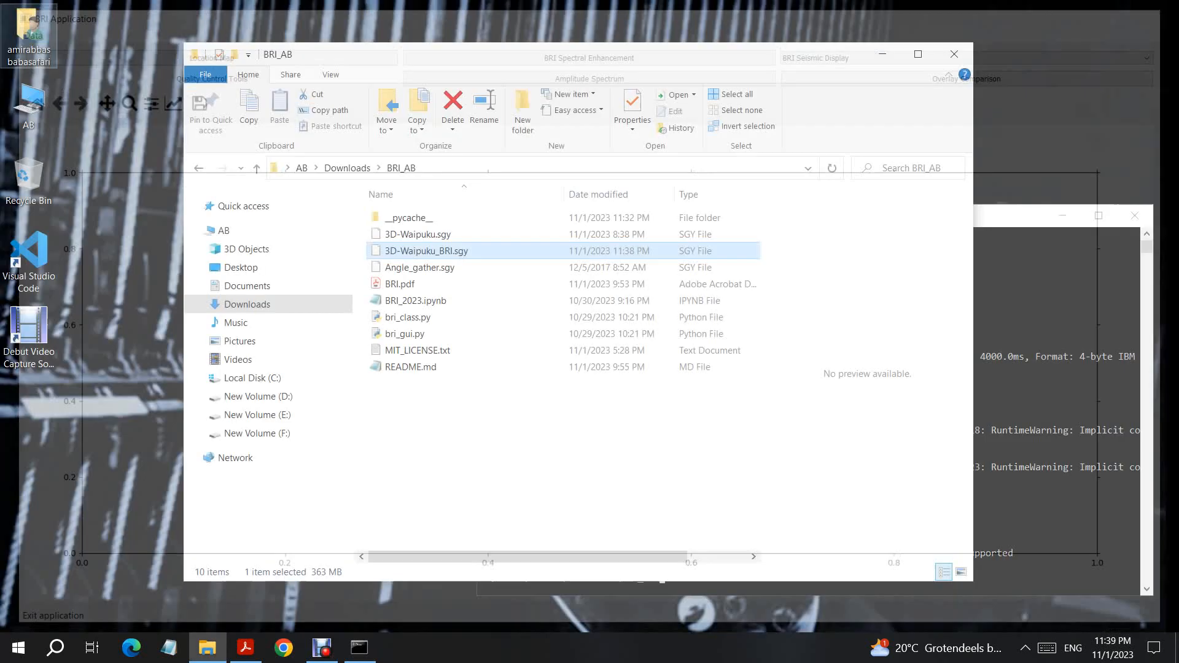
pyautogui.click(1025, 648)
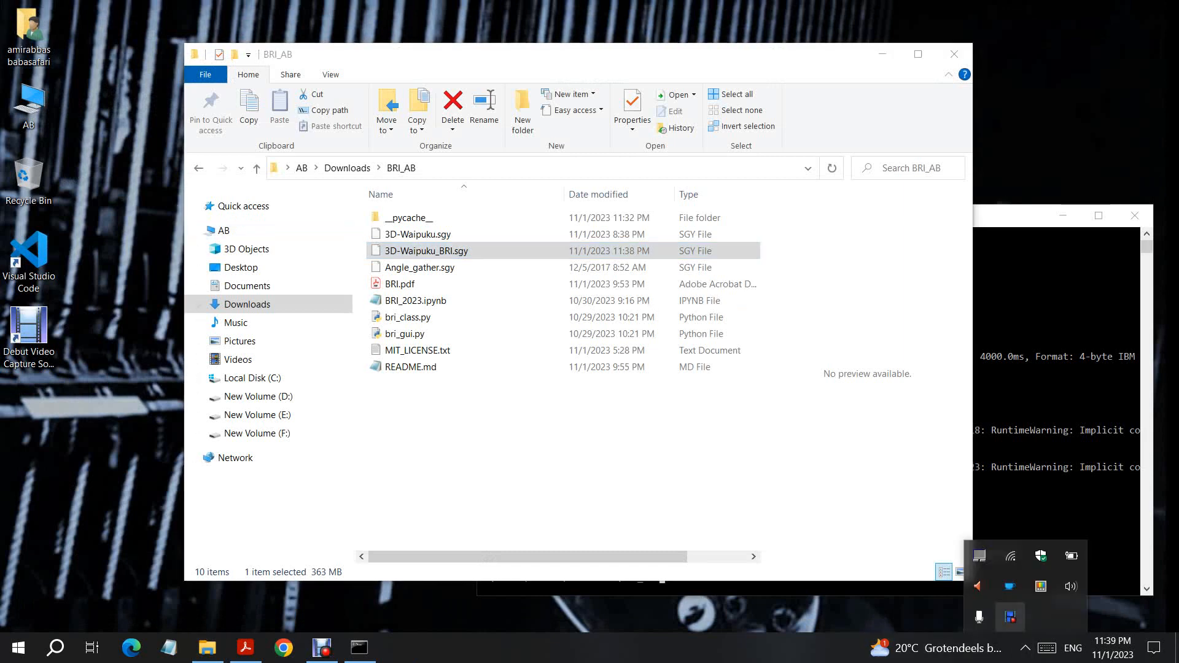
pyautogui.click(1010, 617)
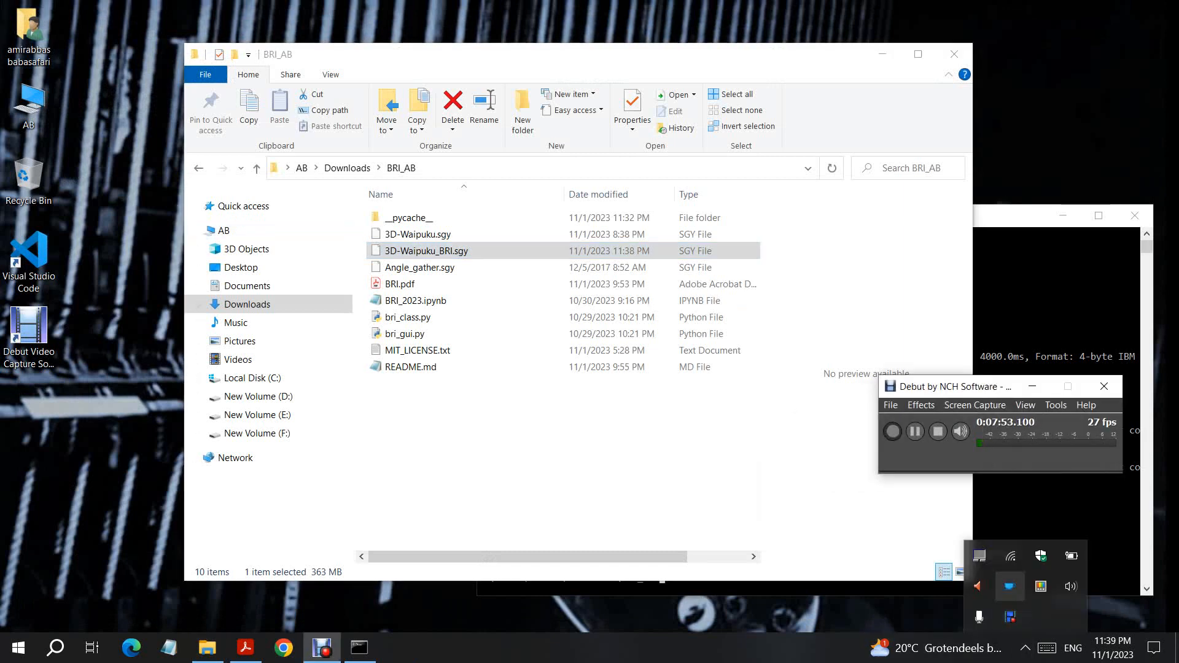